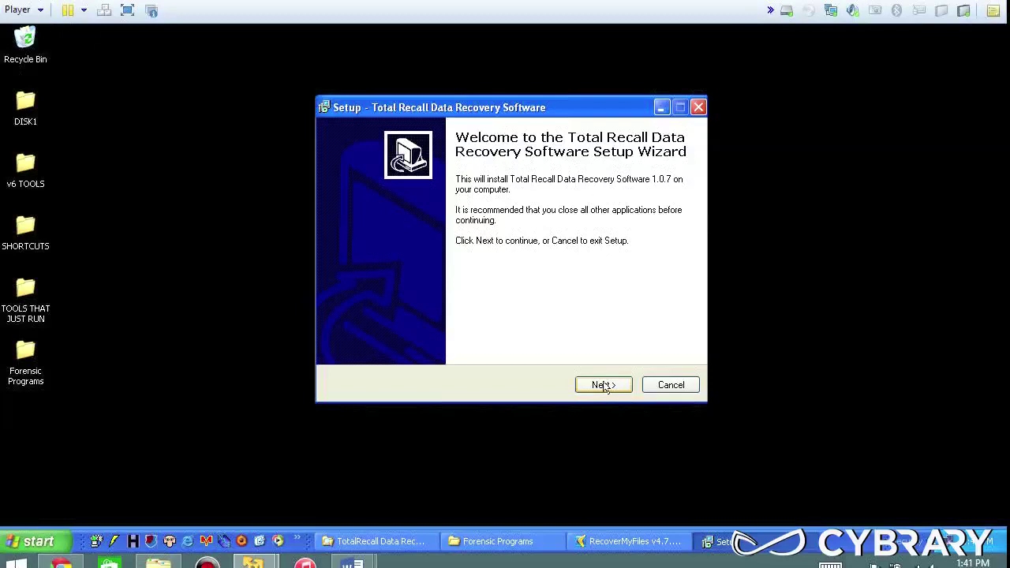
Begin the Total Recall Data Recovery Software setup and accept its license agreement.
click(604, 386)
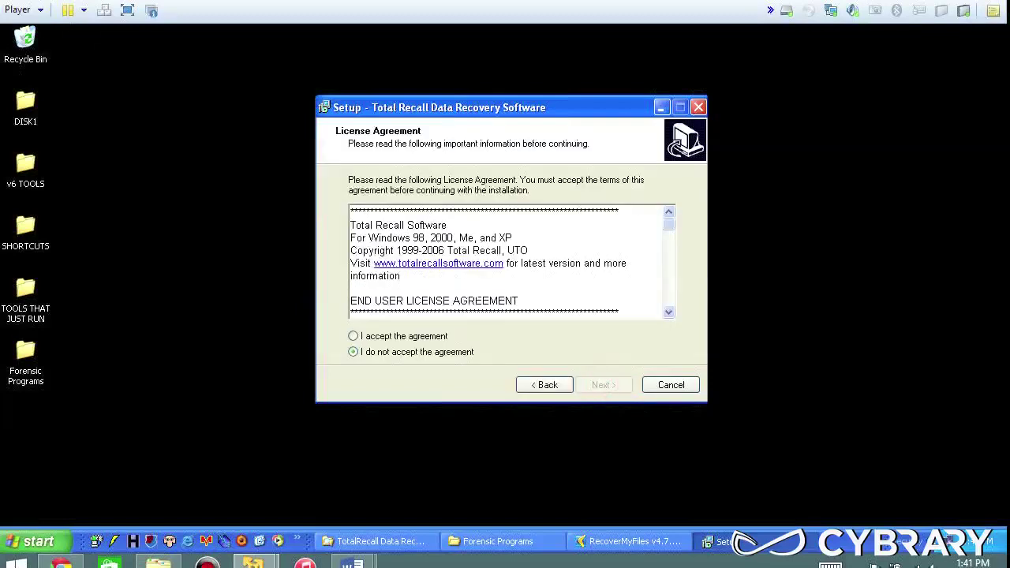
drag(350, 225, 449, 225)
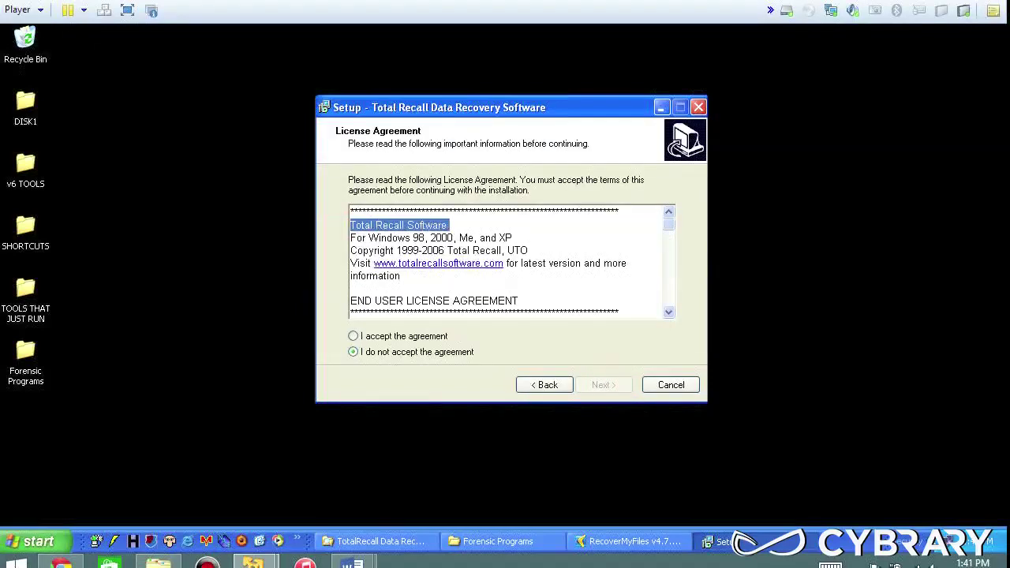
drag(367, 238, 342, 252)
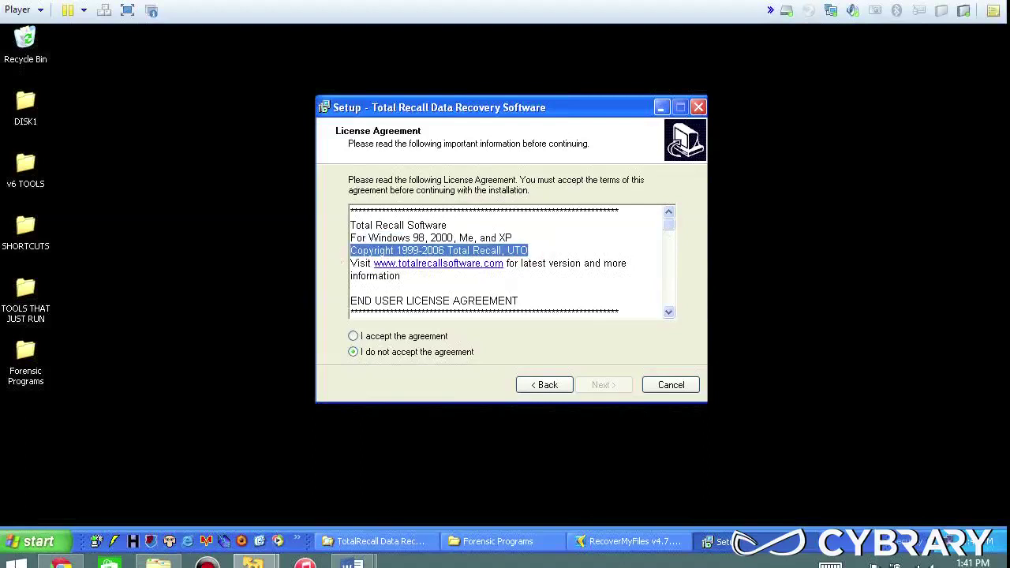
click(352, 336)
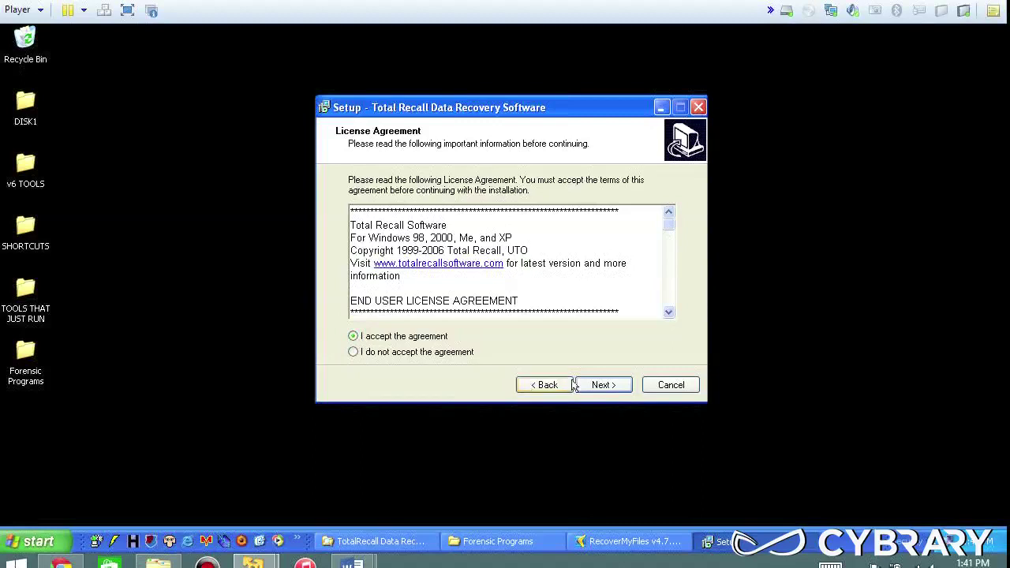
click(597, 385)
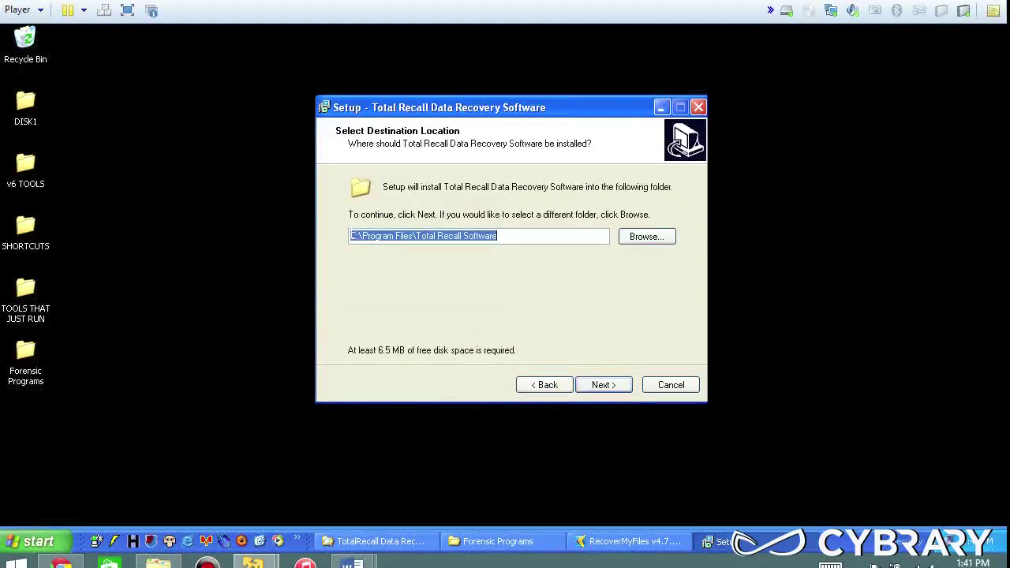
Install the software into C:\Program Files\Total Recall Software with a desktop icon.
click(602, 385)
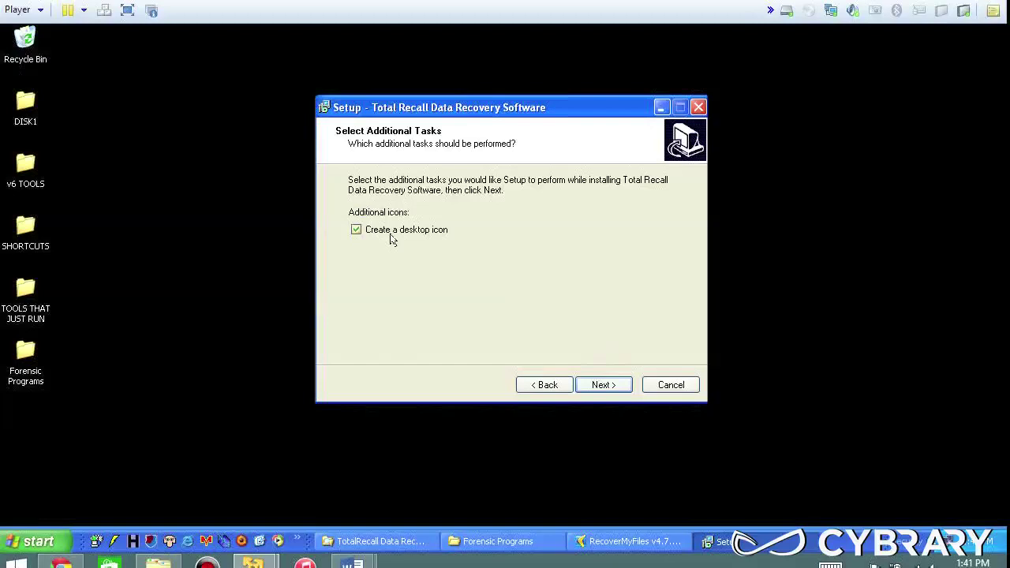
click(603, 385)
click(607, 387)
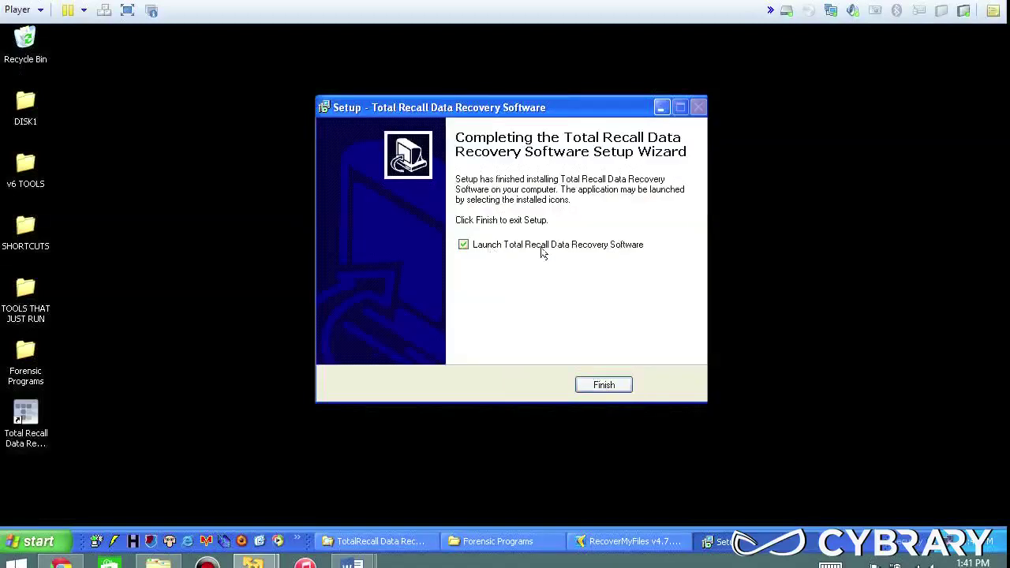
Move the new Total Recall Data Recovery Software desktop shortcut into the Forensic Programs folder.
click(17, 429)
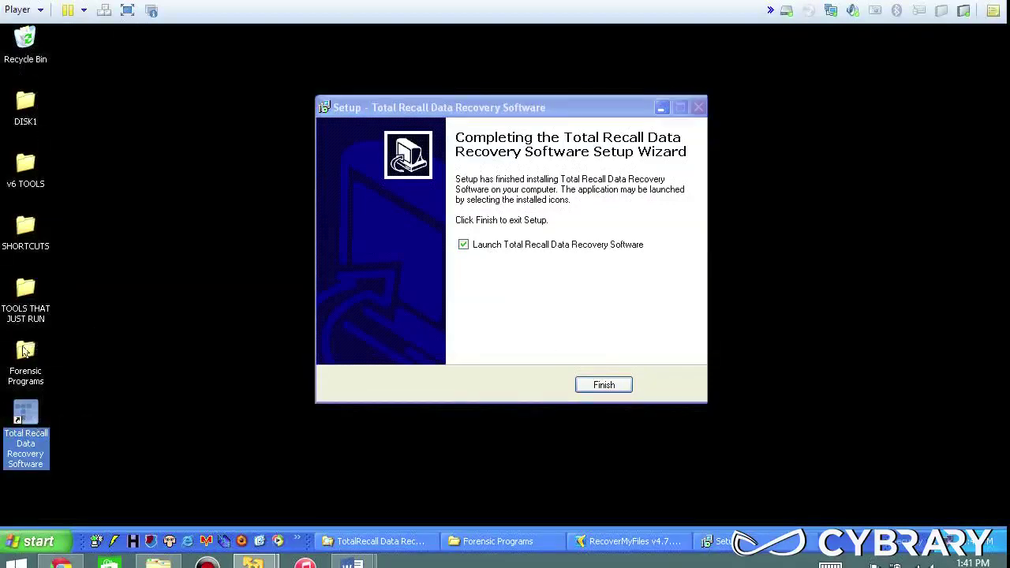
drag(24, 415, 22, 353)
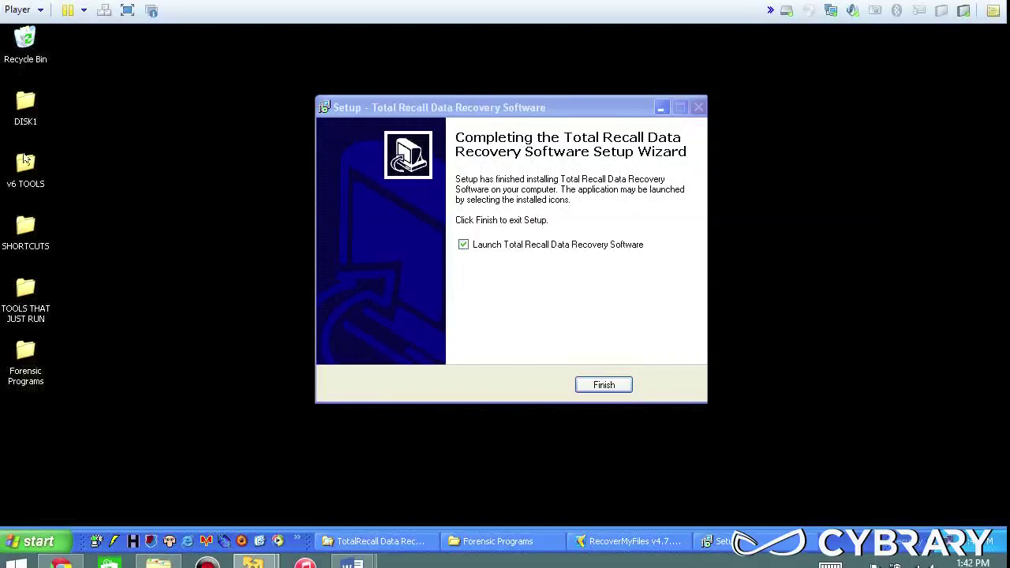
Look through the SHORTCUTS, TOOLS THAT JUST RUN and Forensic Programs folders on the desktop, closing each one.
double_click(25, 228)
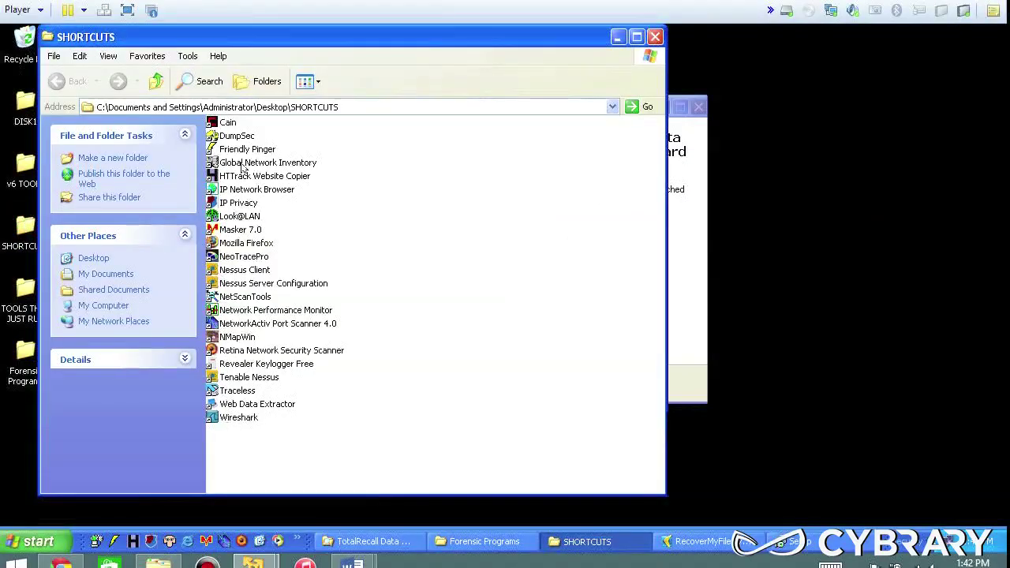
click(654, 36)
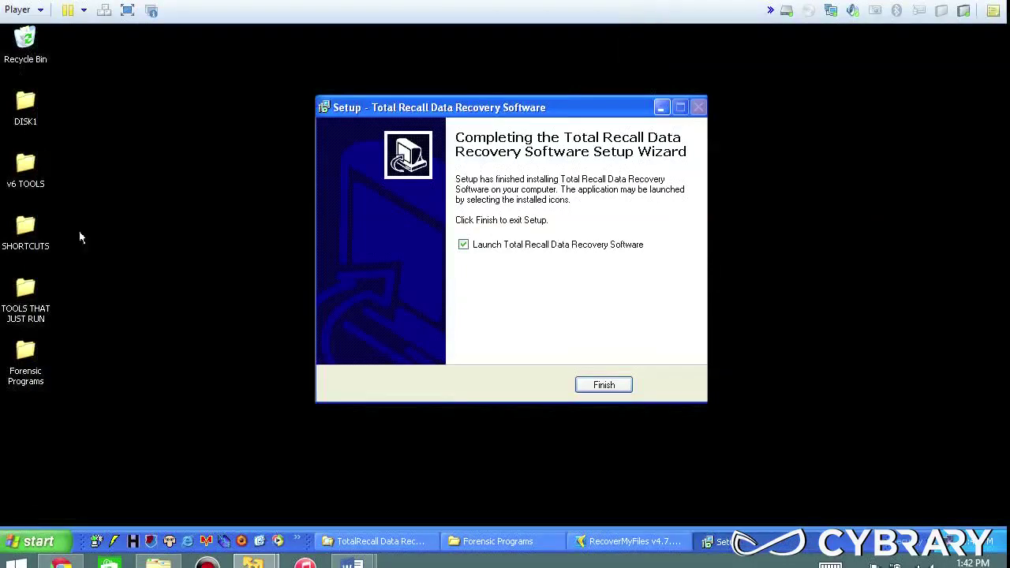
double_click(25, 292)
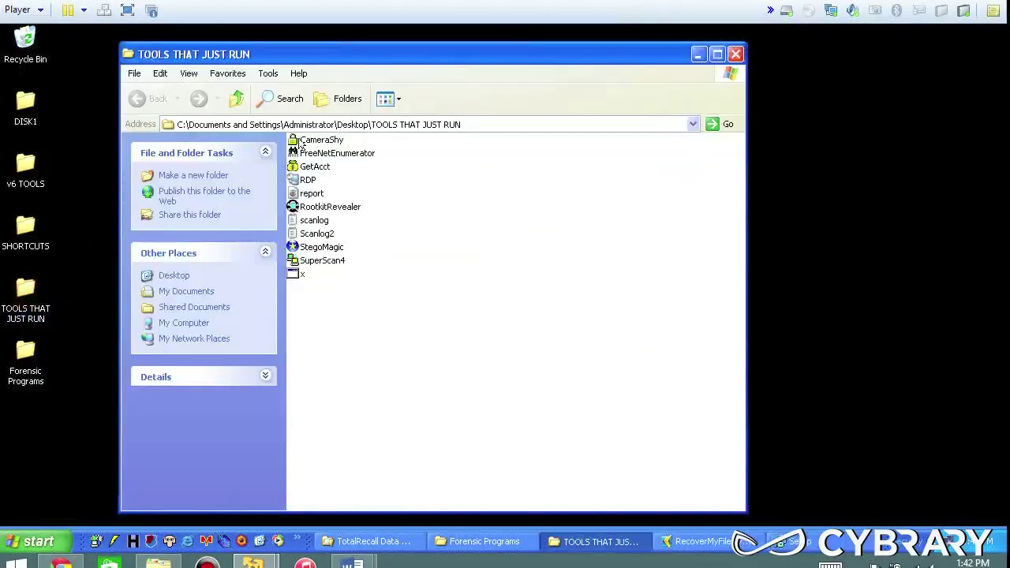
click(735, 54)
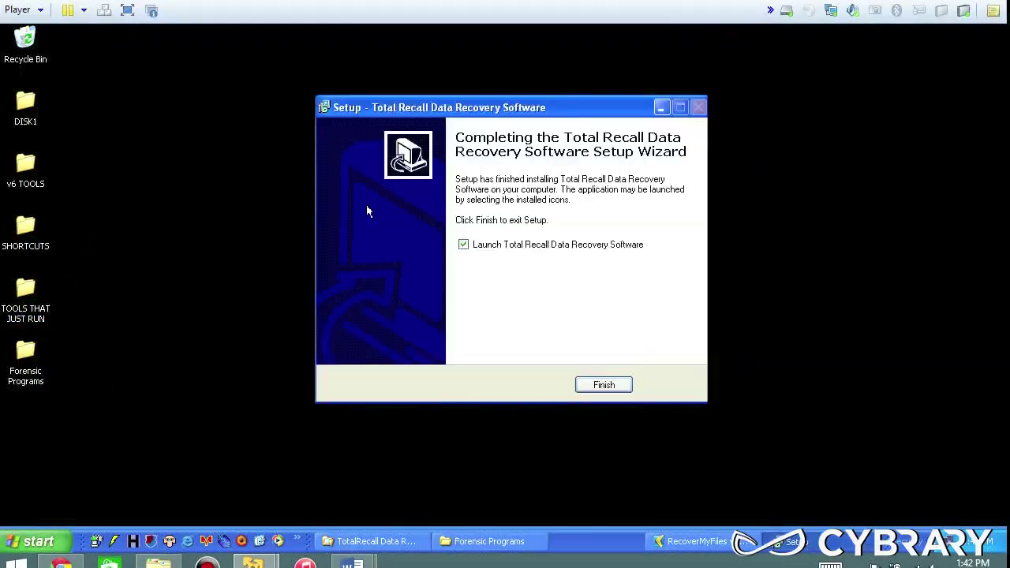
double_click(30, 353)
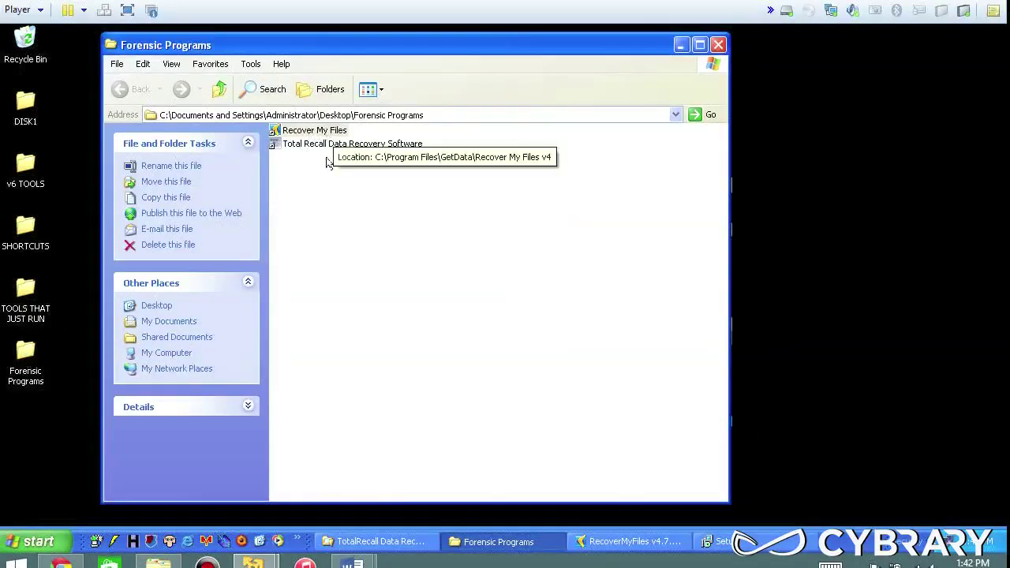
click(718, 44)
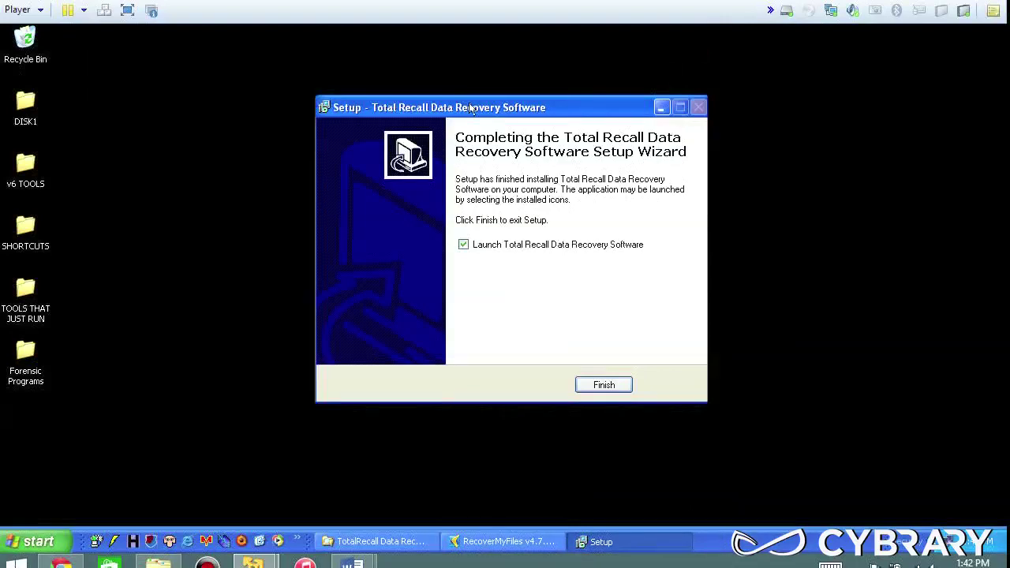
Finish the setup with the launch option enabled, and decline the free upgrade to version 2.1.18.
drag(470, 107, 474, 73)
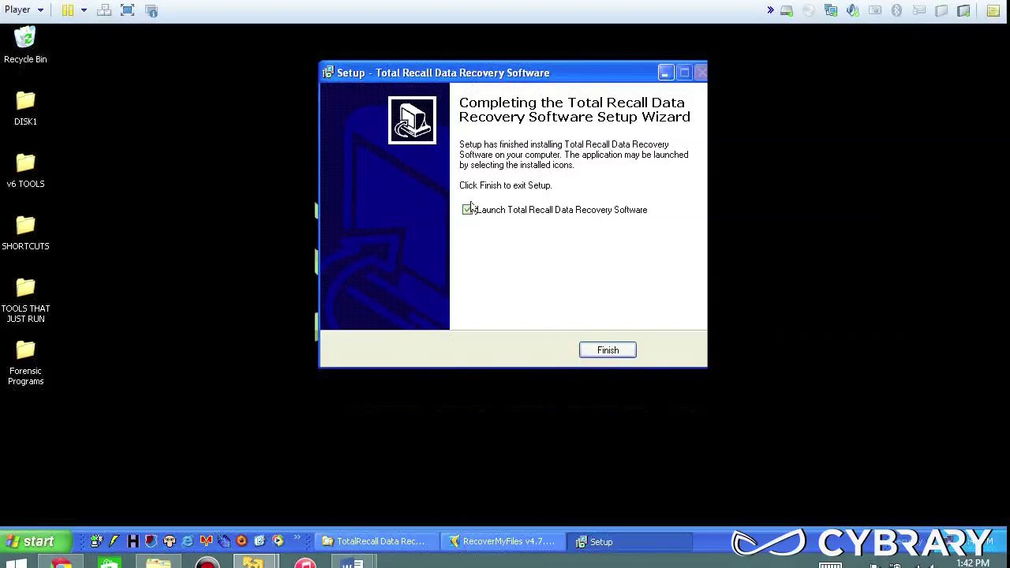
click(612, 351)
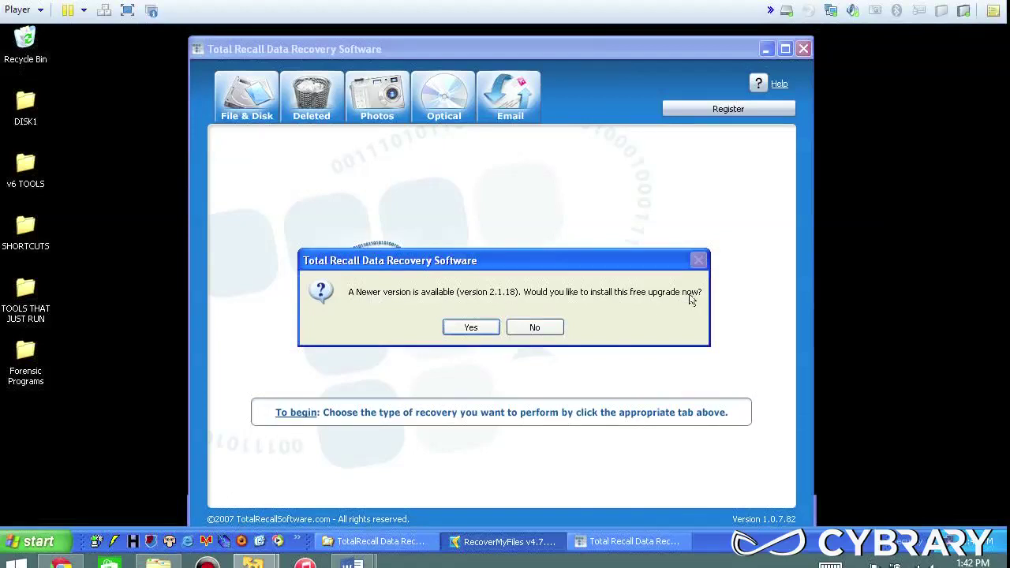
click(533, 328)
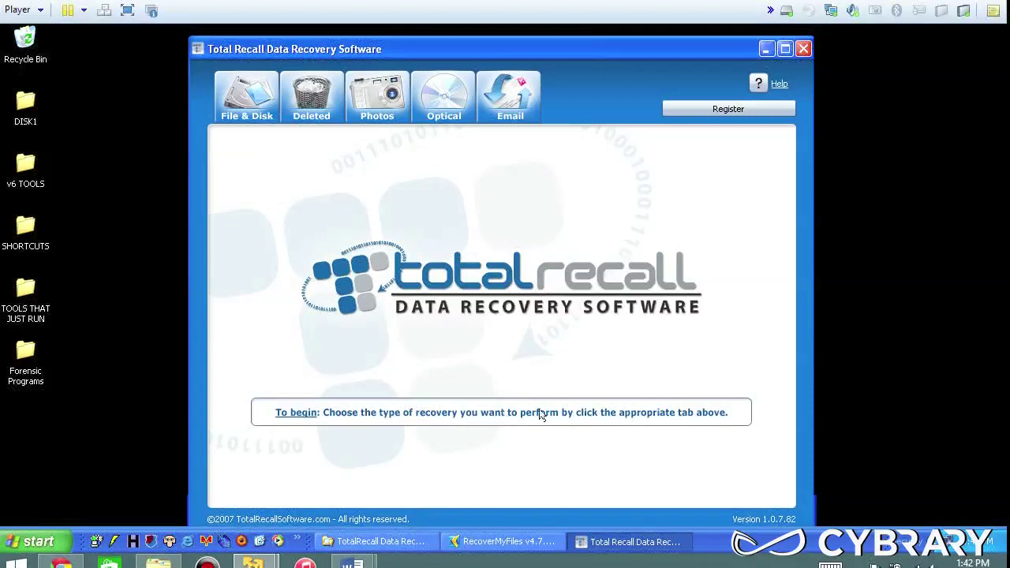
Run a File & Partition Recovery scan on the VMware Virtual IDE Hard Drive.
click(684, 412)
click(234, 120)
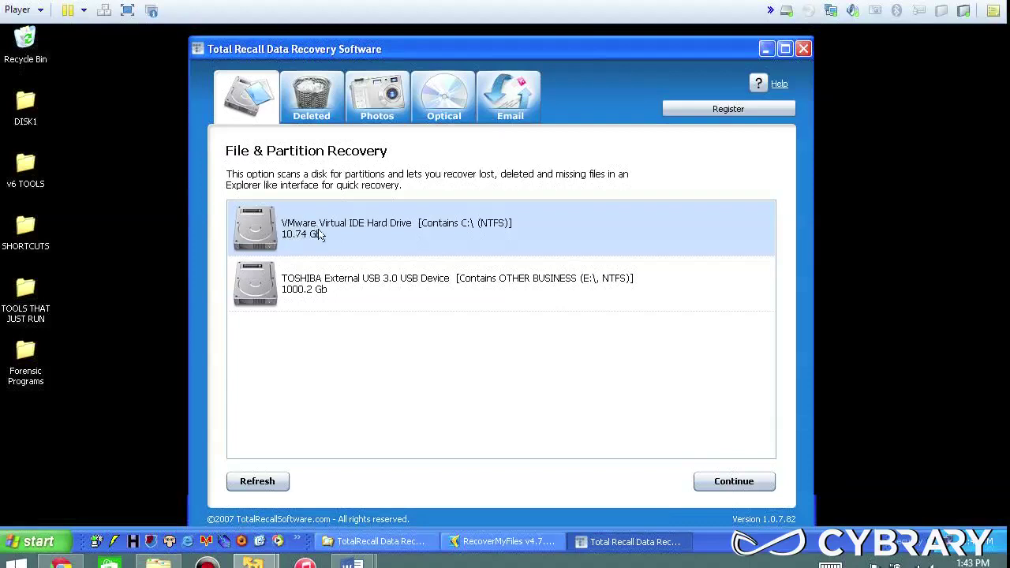
click(314, 282)
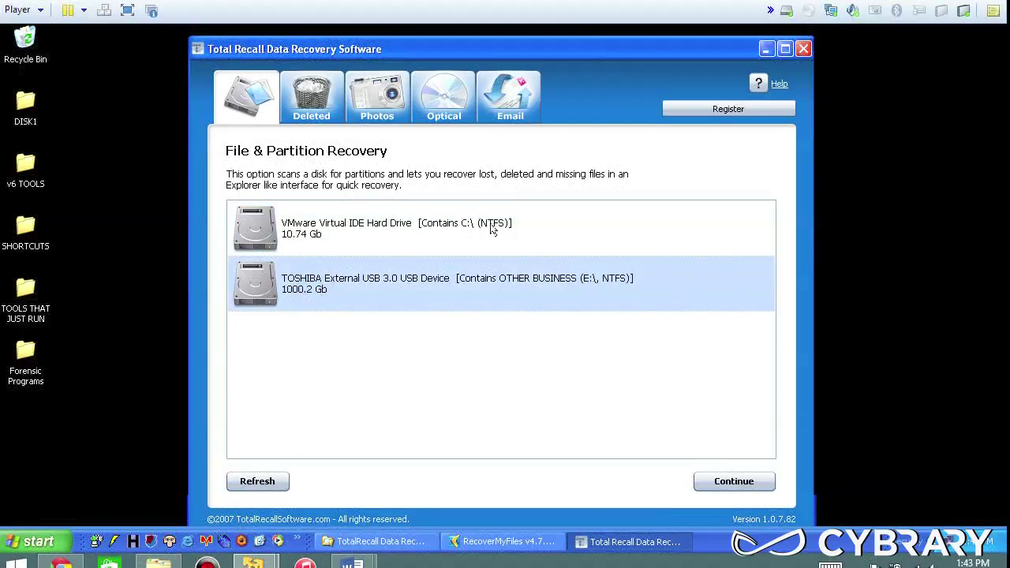
click(429, 226)
double_click(289, 225)
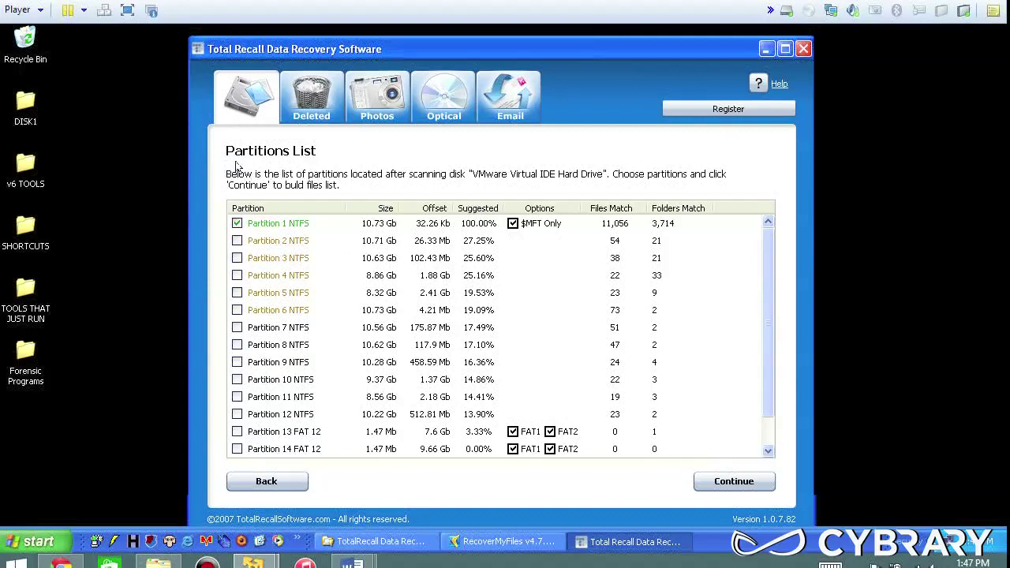
Examine the list of located partitions and Partition 1's $MFT Only option, briefly checking the Forensic Programs folder.
click(290, 228)
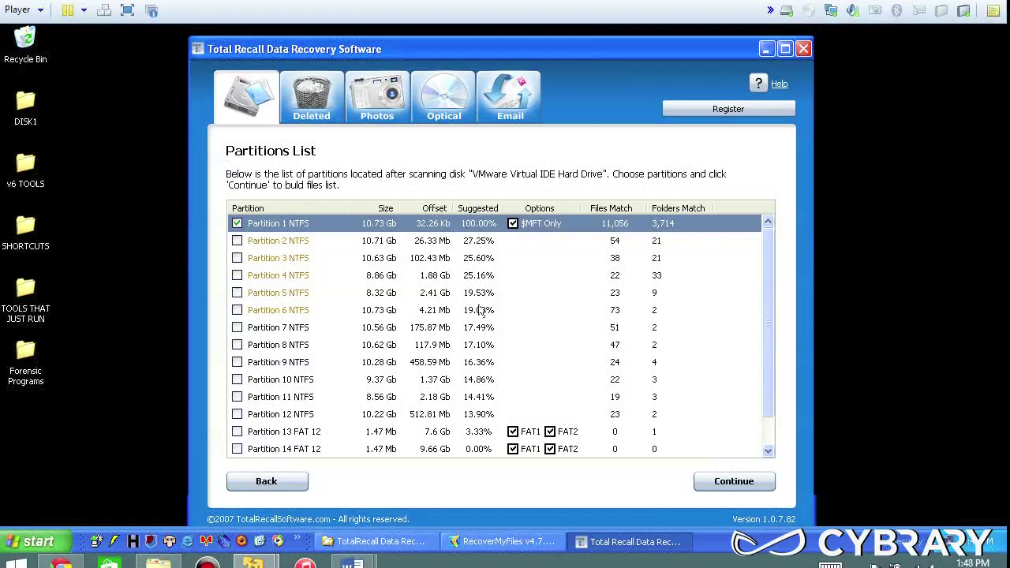
click(512, 224)
click(512, 224)
double_click(25, 356)
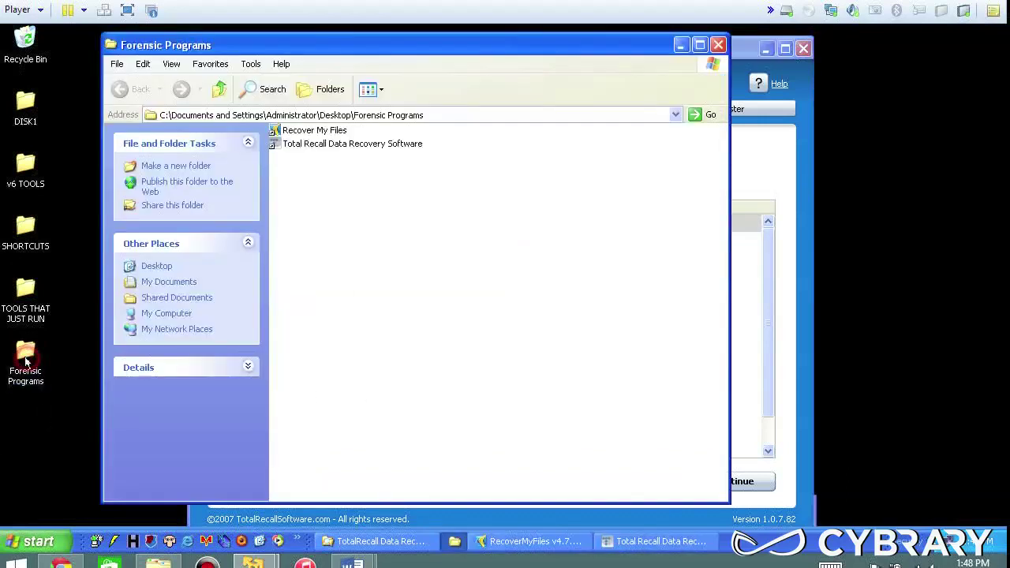
click(679, 45)
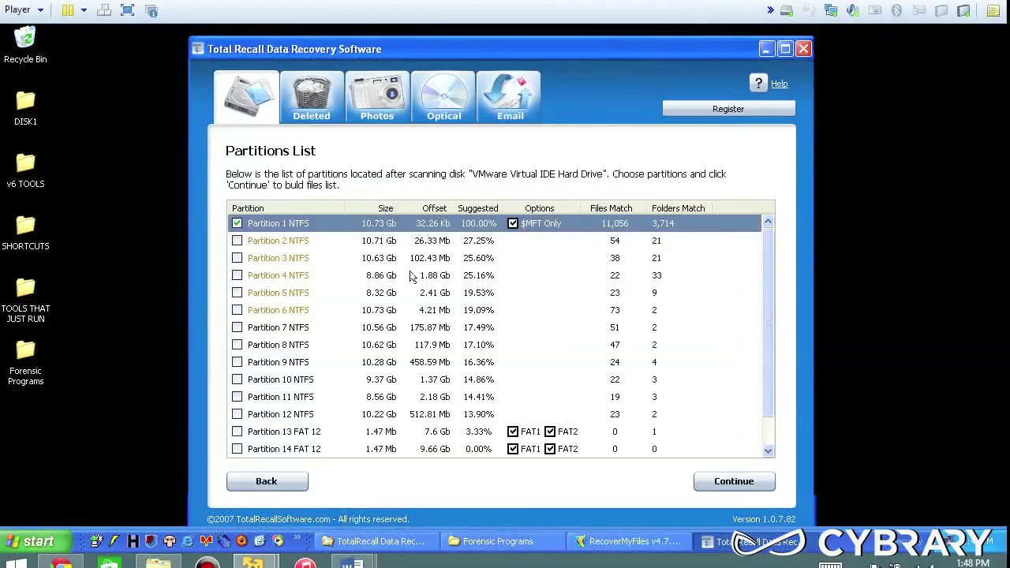
scroll(284, 235, down, 1)
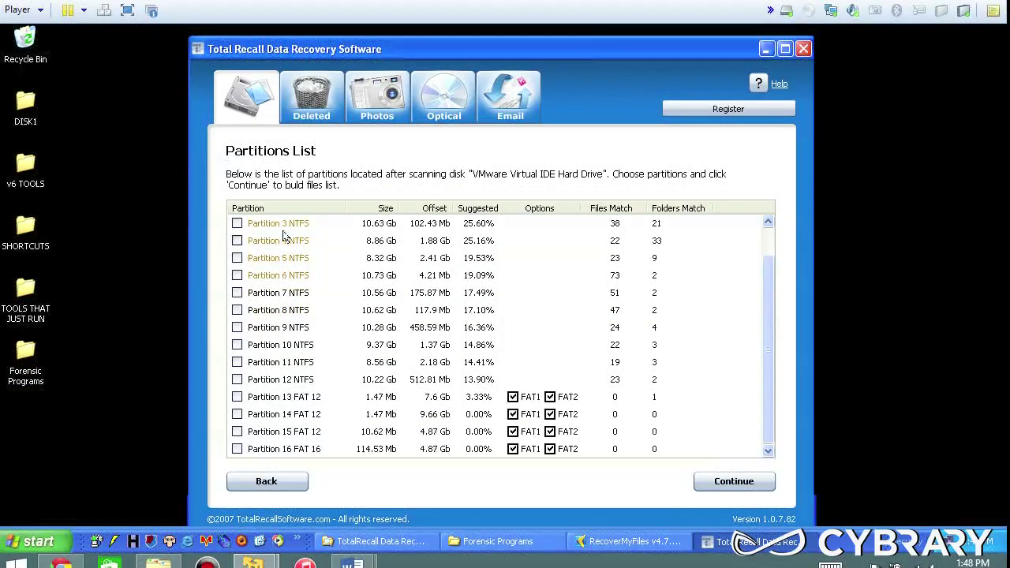
scroll(285, 239, up, 1)
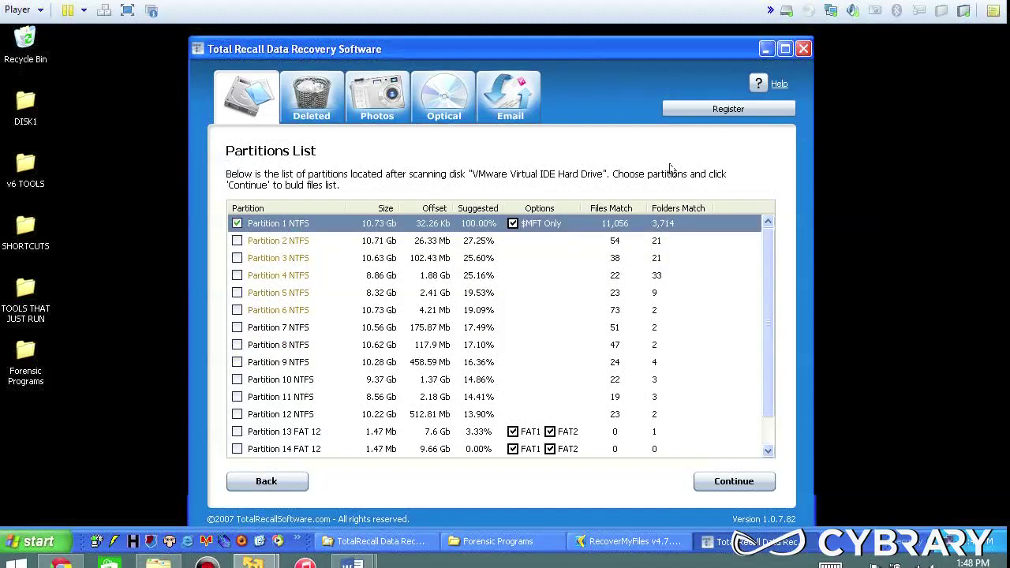
click(290, 243)
scroll(286, 289, down, 1)
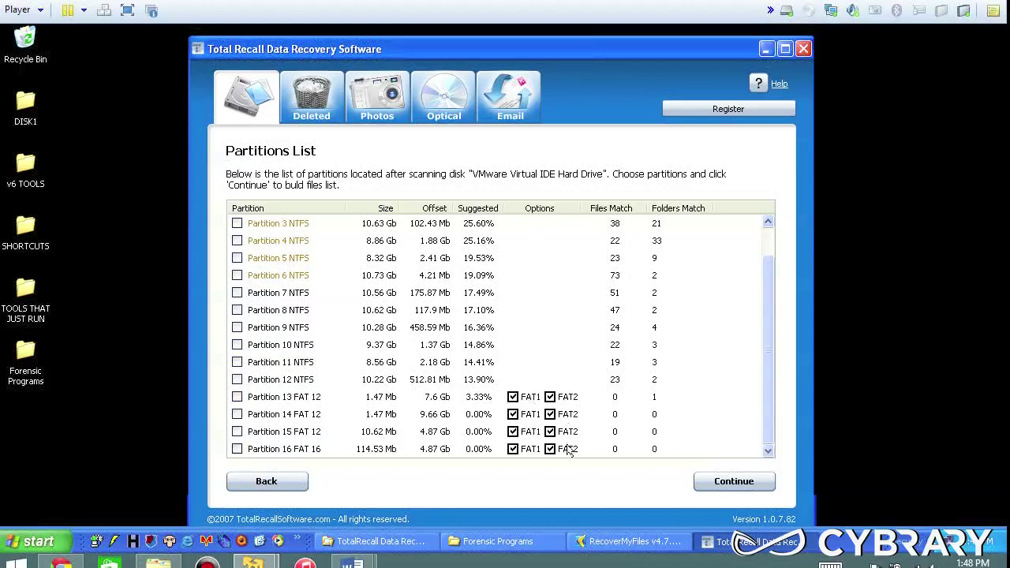
scroll(568, 449, up, 1)
Add NTFS partitions 2 through 6 to the recovery selection and try to include Partition 7 as well.
click(236, 241)
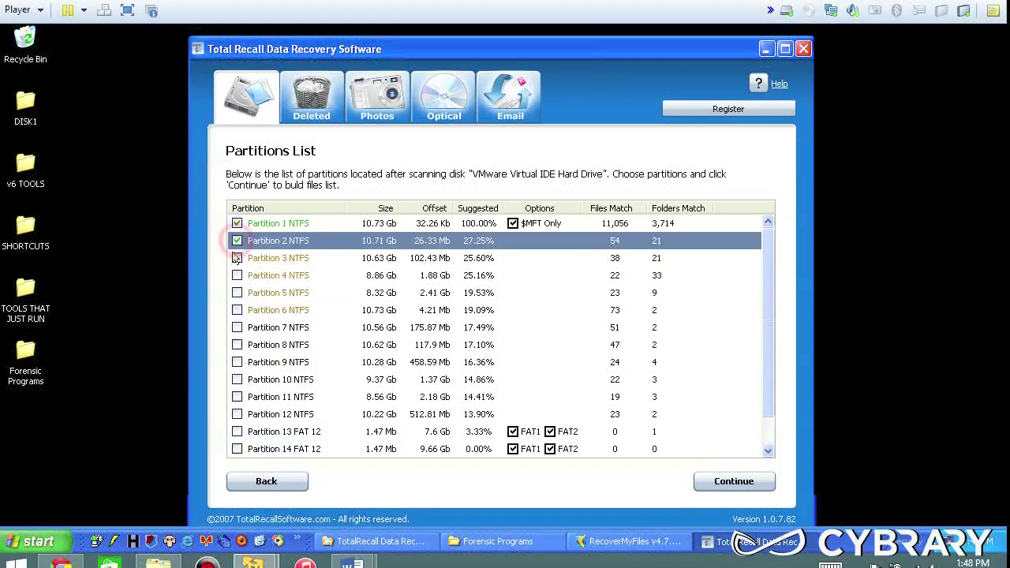
click(236, 258)
click(236, 276)
click(237, 293)
click(237, 310)
click(236, 328)
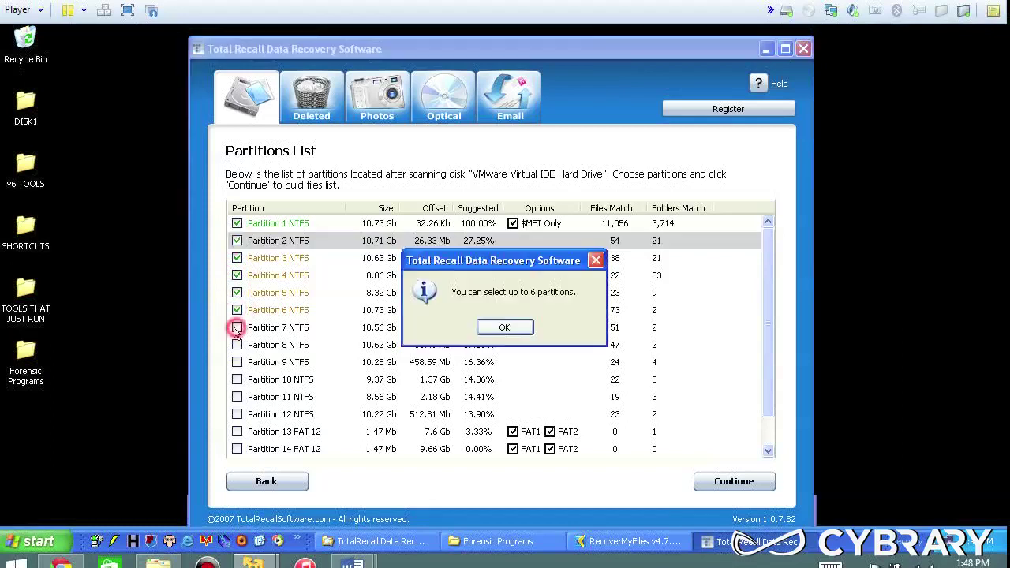
click(514, 328)
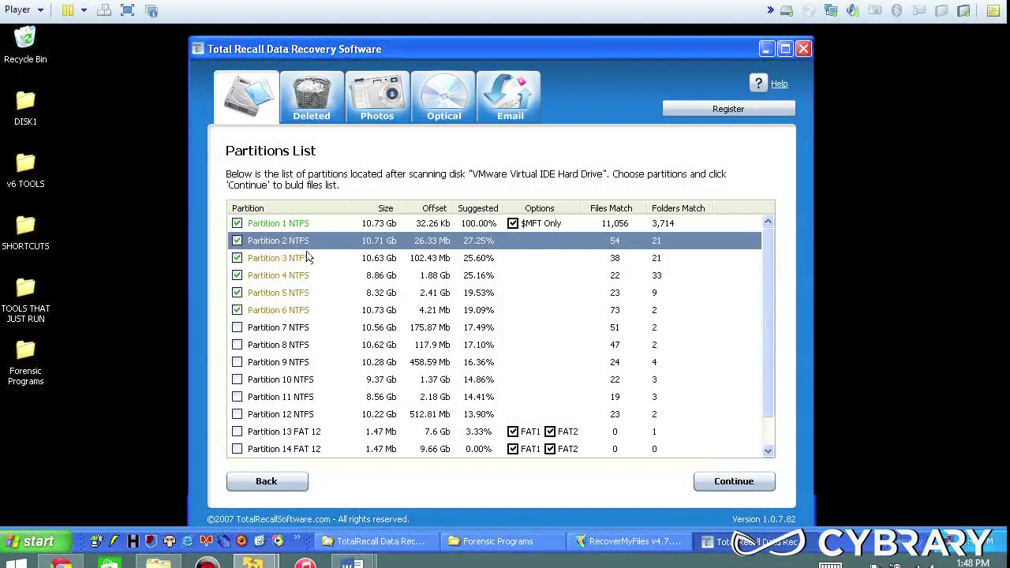
click(236, 326)
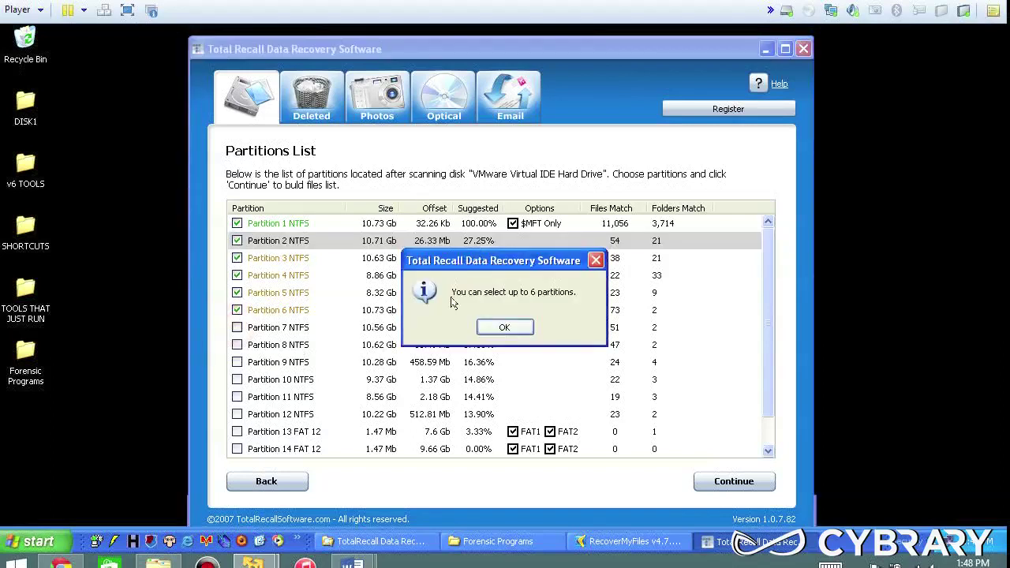
click(596, 260)
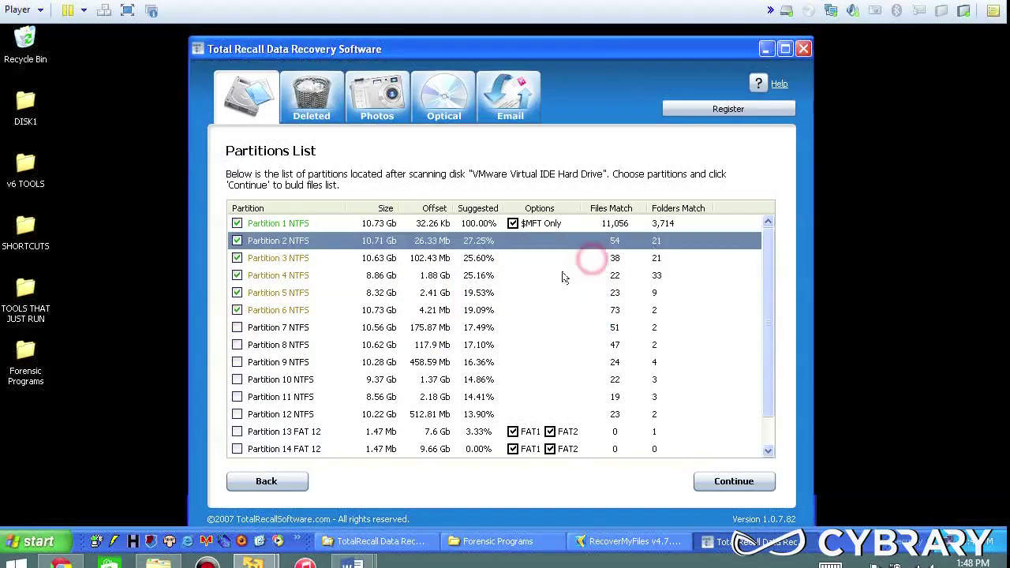
Remove NTFS partitions 3 through 6 from the recovery selection.
click(236, 309)
click(236, 292)
click(237, 275)
click(237, 257)
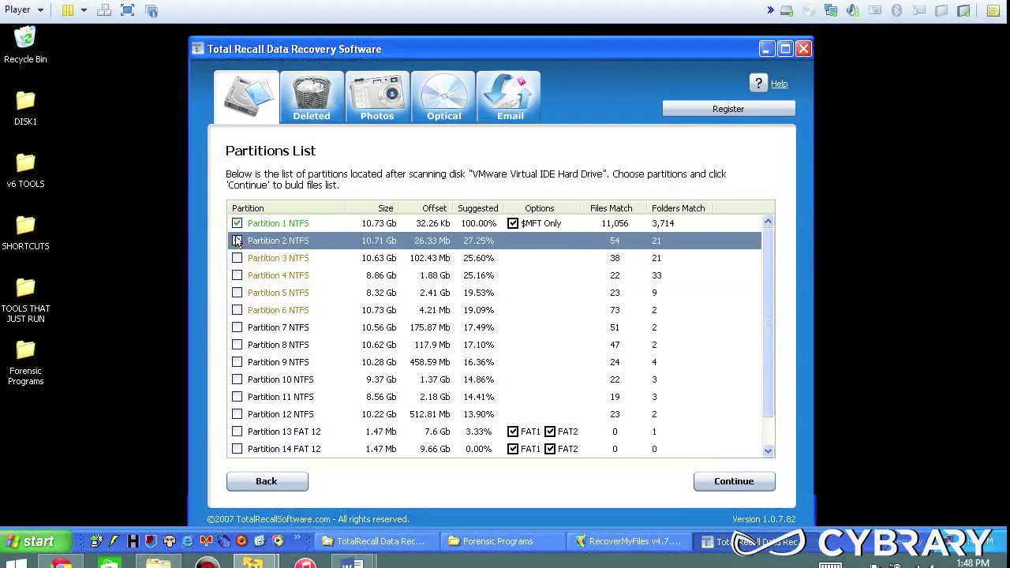
Add NTFS partitions 8 and 9 and FAT 12 partitions 13 and 14 to the recovery selection, and build the files list.
click(544, 225)
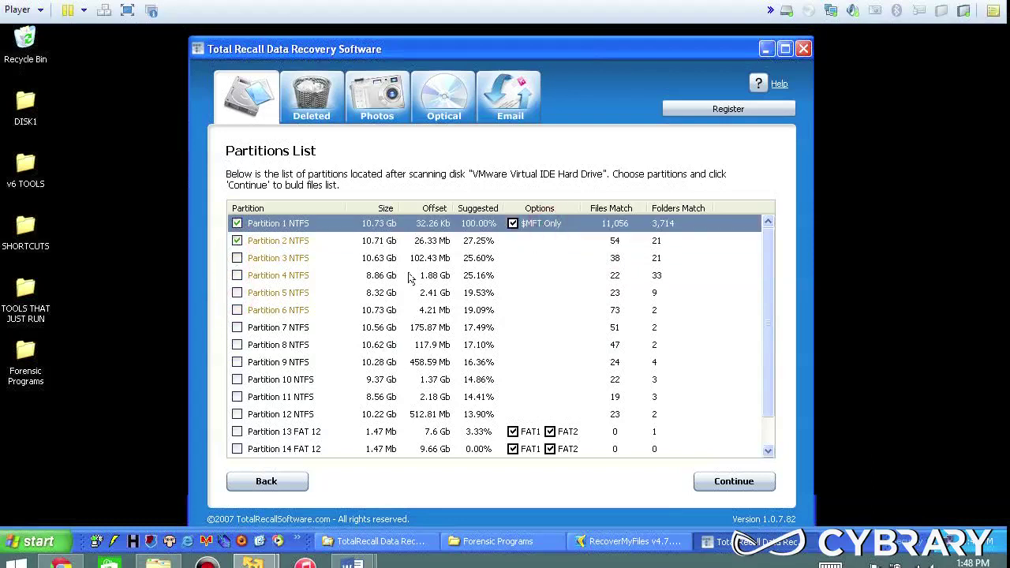
scroll(312, 347, down, 1)
click(236, 397)
click(237, 414)
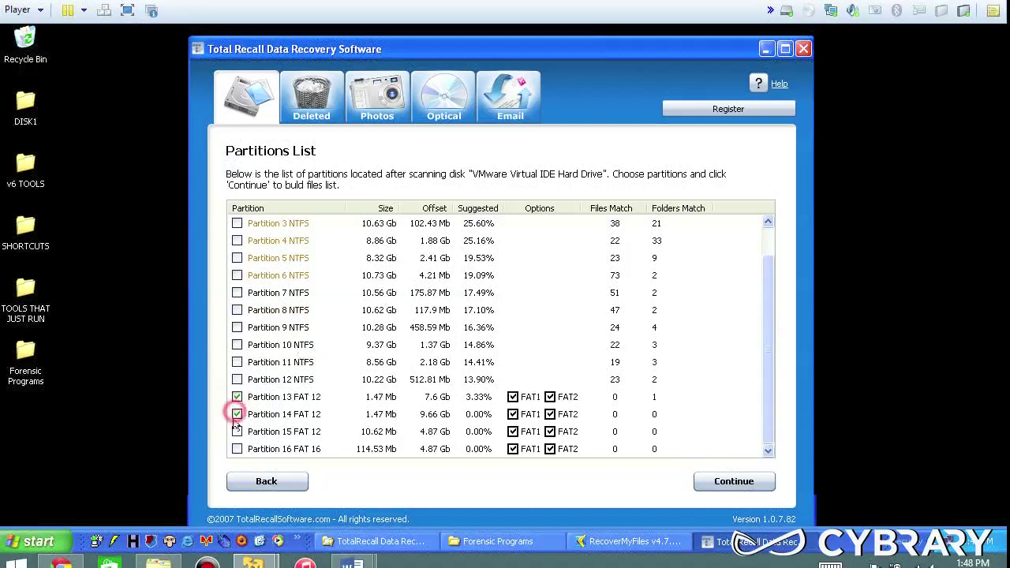
click(236, 328)
click(237, 310)
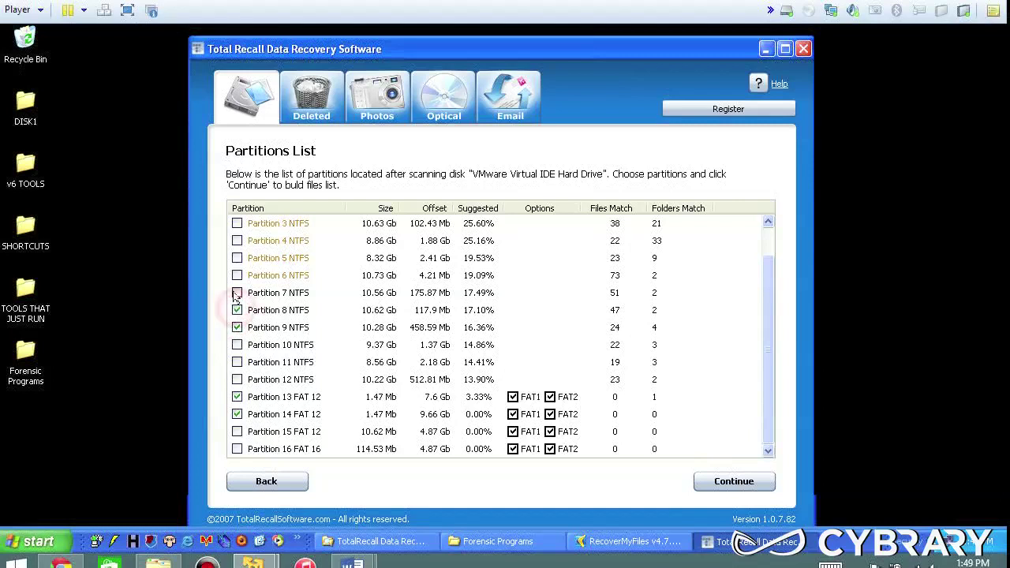
click(237, 292)
click(504, 327)
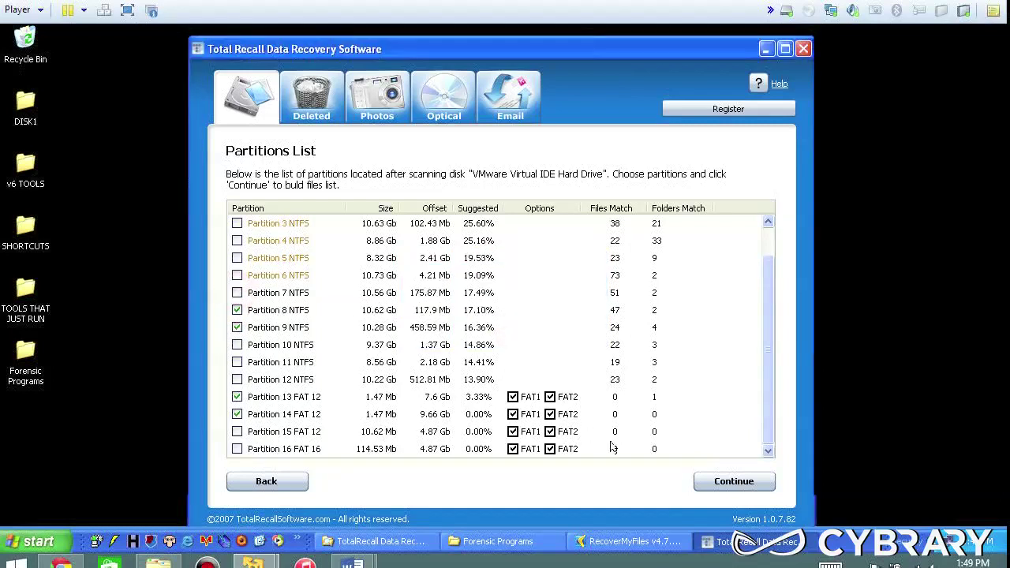
click(748, 481)
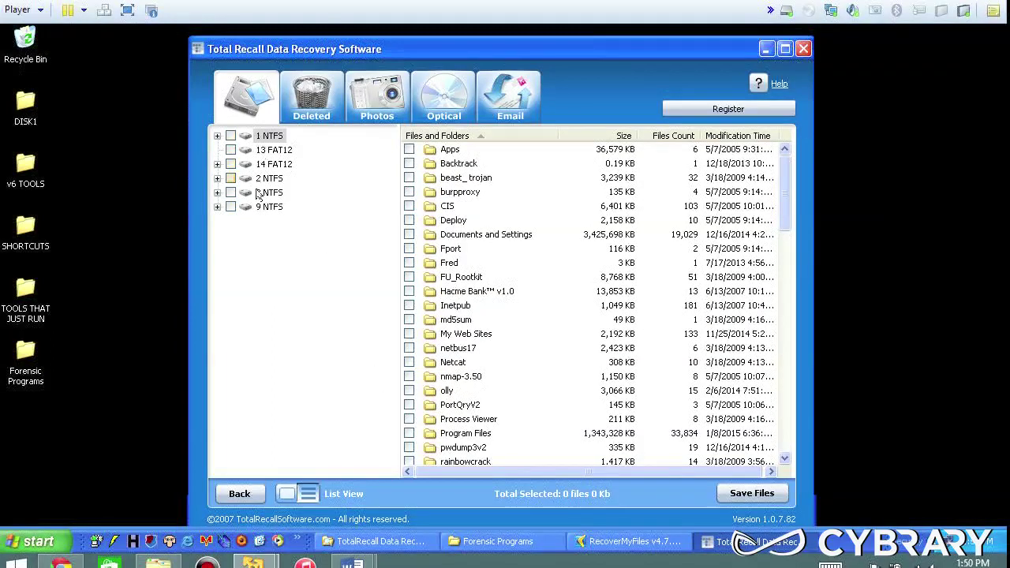
Browse the 1 NTFS partition's Apps, Backtrack and beast_trojan folders, including the beast_206 and beast207 subfolders.
click(217, 136)
click(269, 151)
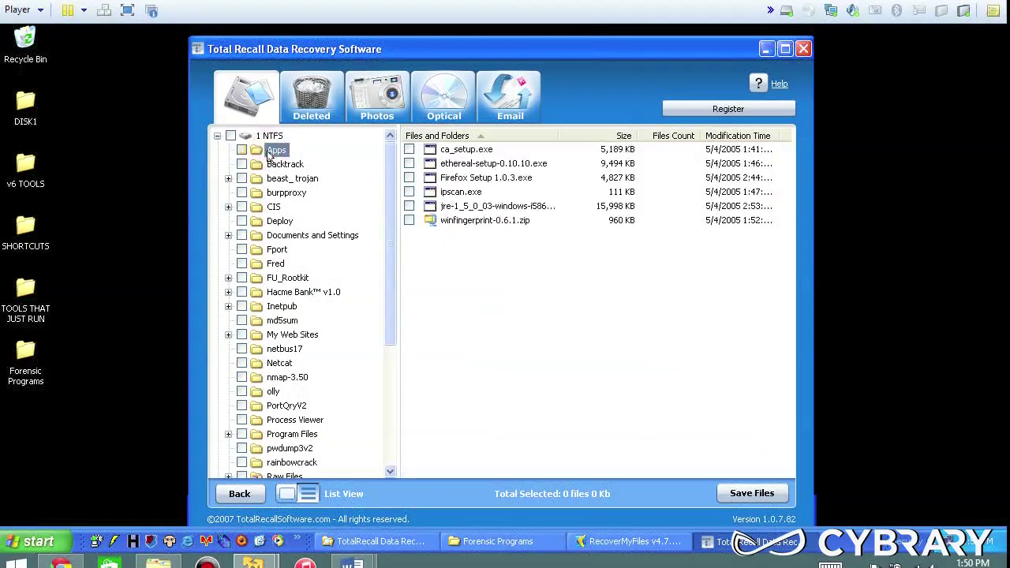
click(271, 168)
double_click(277, 179)
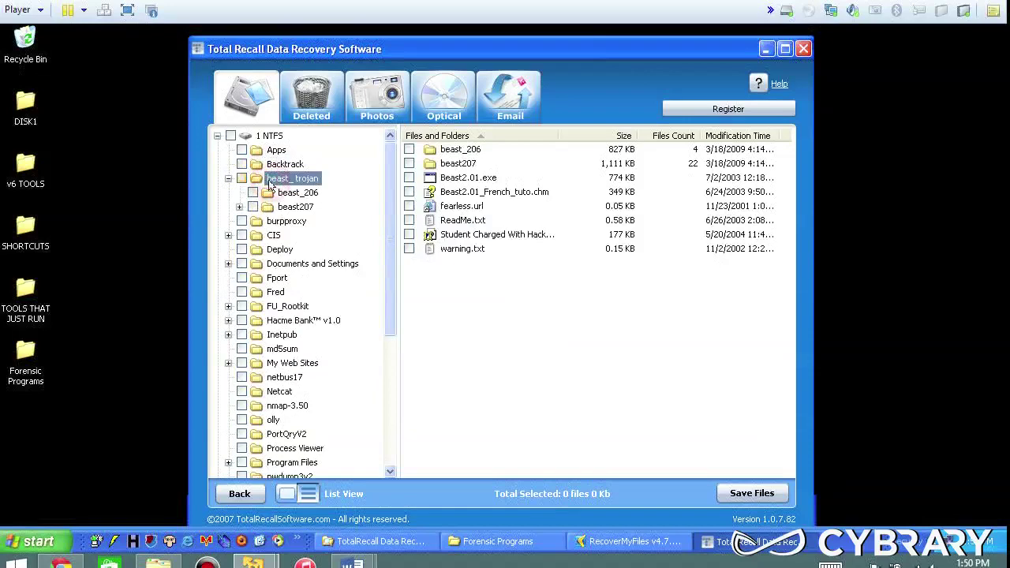
click(280, 193)
double_click(278, 207)
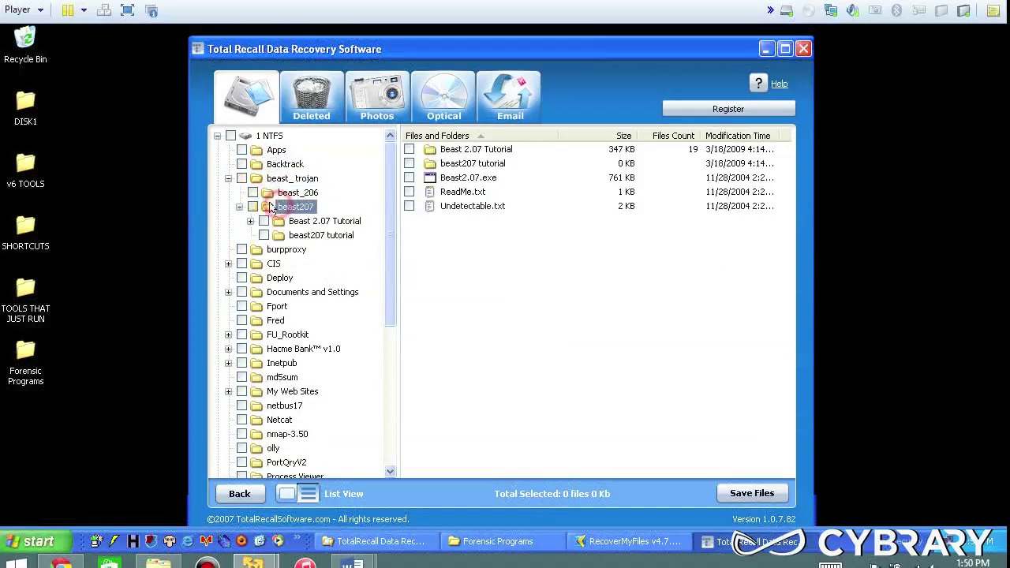
click(228, 178)
click(217, 135)
Look through the folder trees of the 1 NTFS, 2 NTFS and 9 NTFS partitions and collapse them again.
click(217, 179)
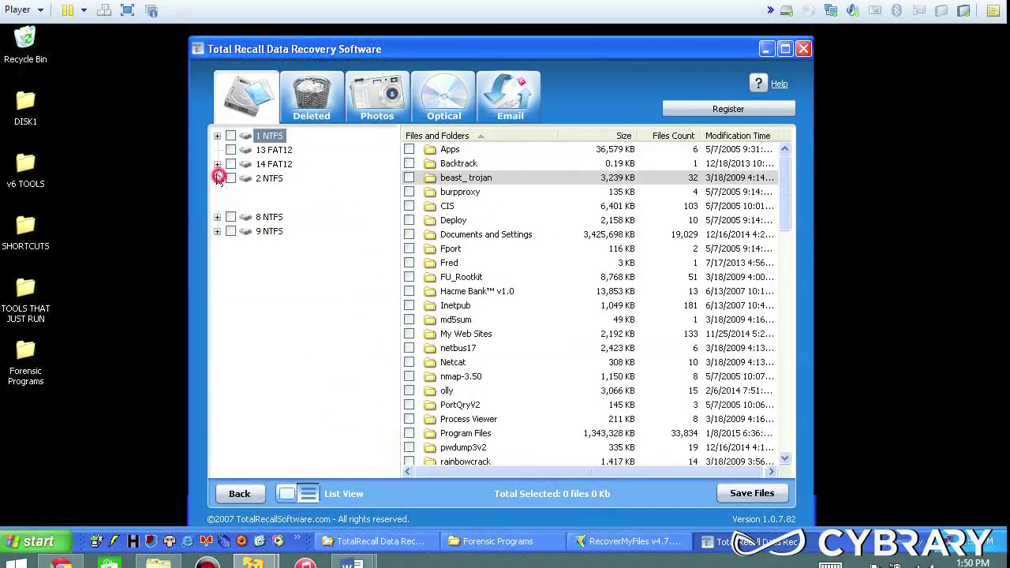
click(216, 135)
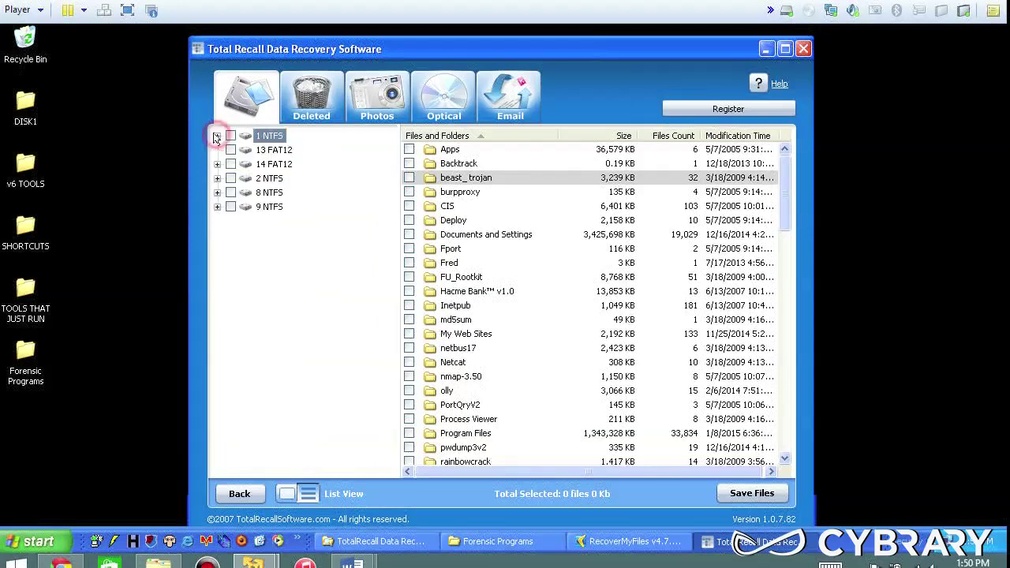
click(217, 179)
click(217, 136)
click(217, 207)
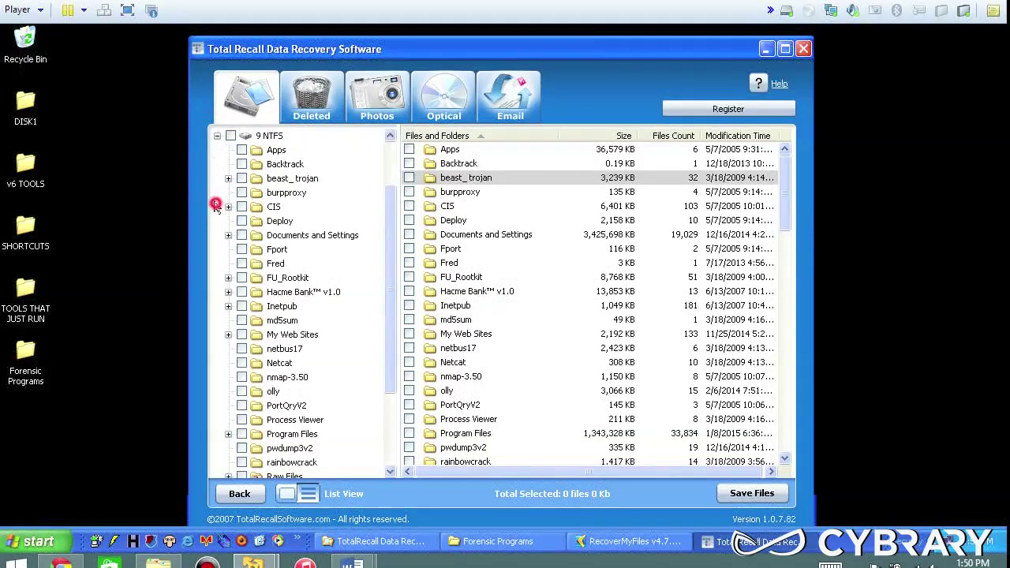
click(217, 136)
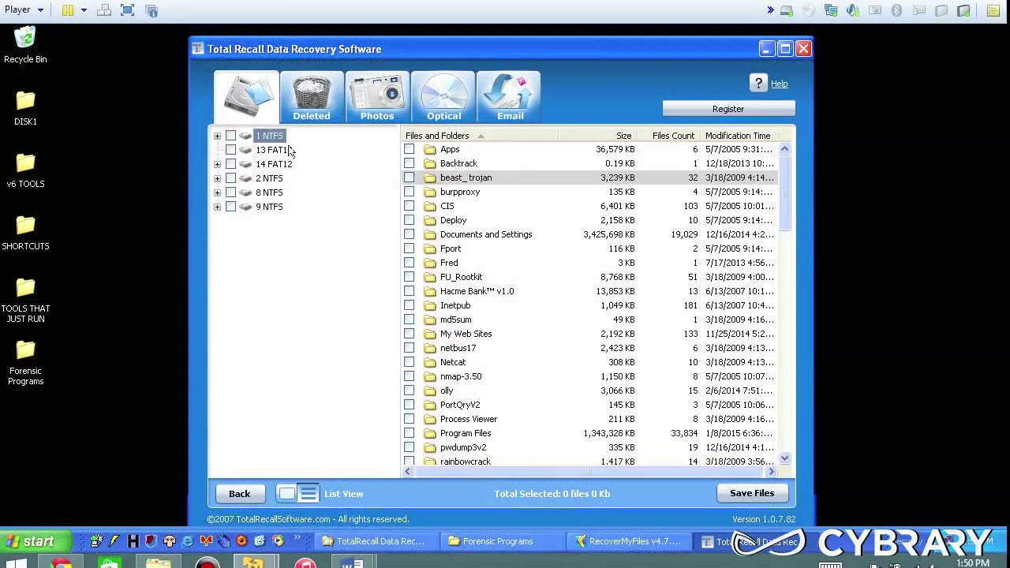
Preview the 1 NTFS contents in Photo View, return to List View and select icmpsrv.exe for recovery.
click(285, 494)
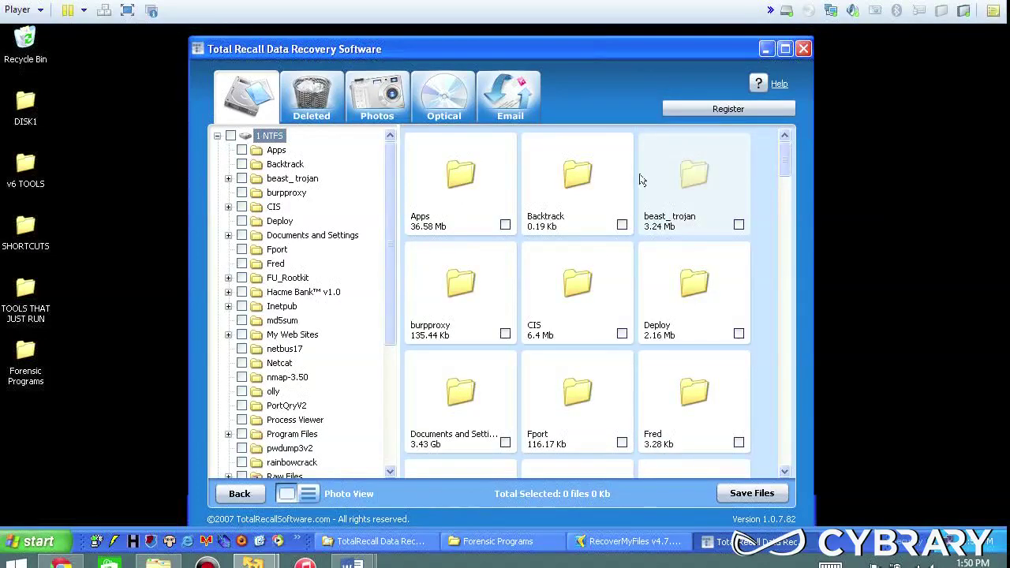
click(307, 494)
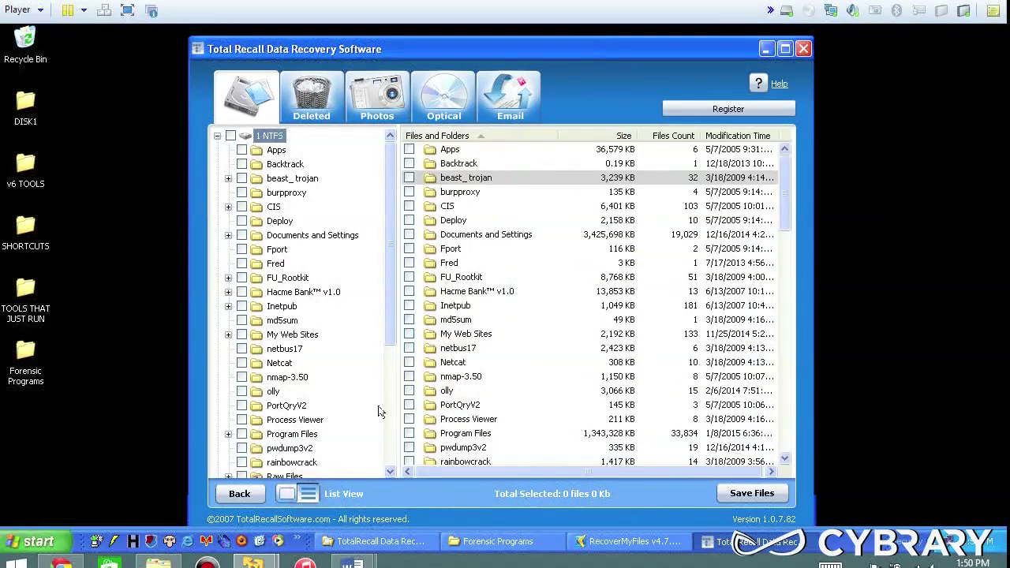
click(462, 378)
scroll(463, 393, down, 10)
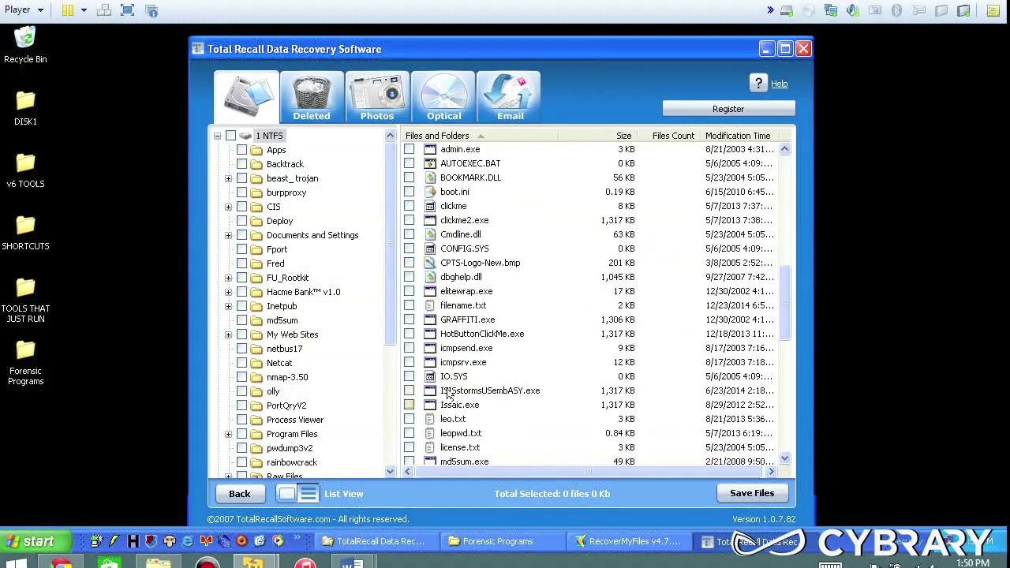
click(410, 363)
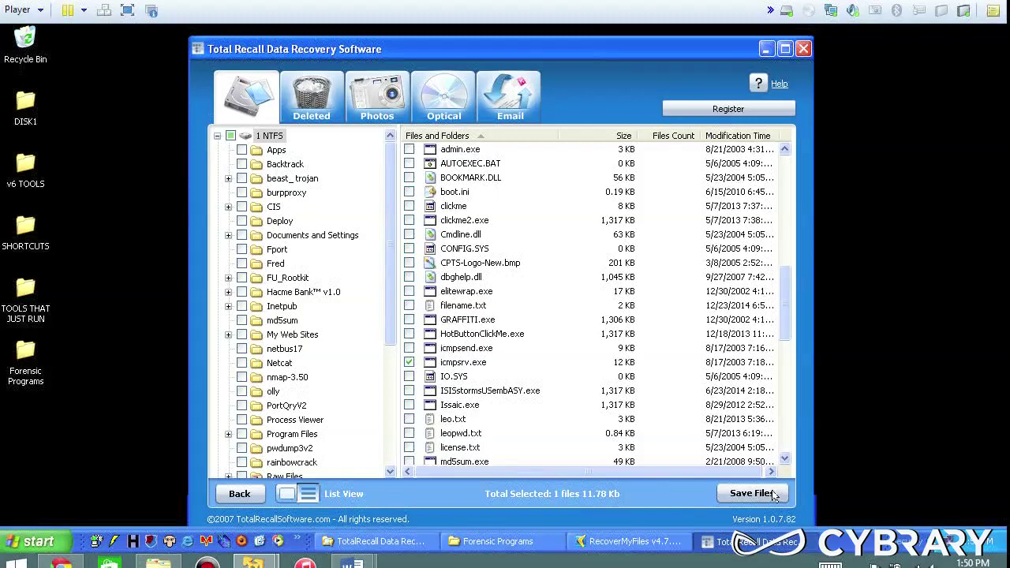
scroll(477, 251, down, 1)
scroll(443, 261, up, 6)
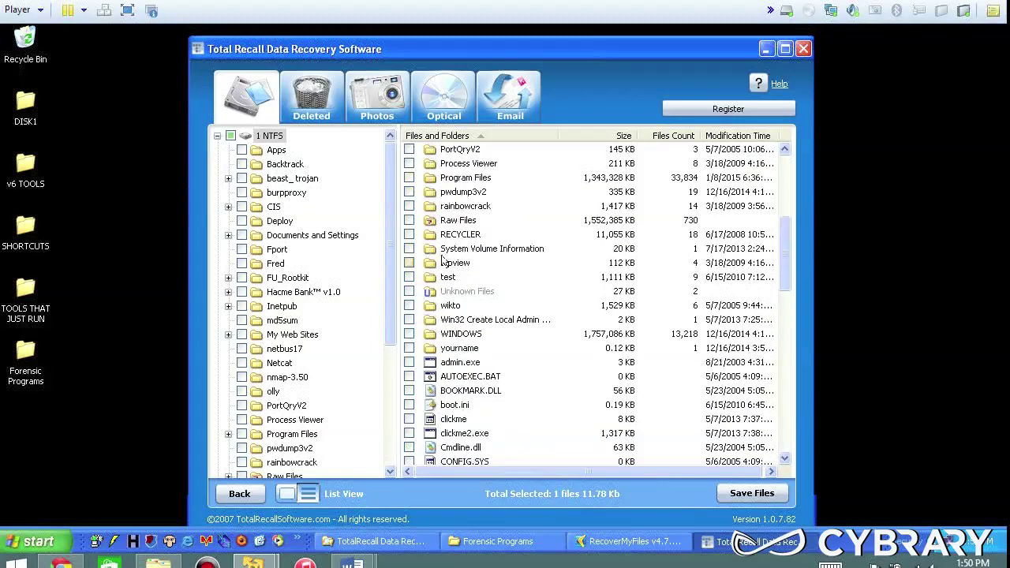
scroll(444, 261, up, 5)
Stop the current recovery and start a Deleted File Recovery scan of the C:\ NTFS partition.
click(310, 95)
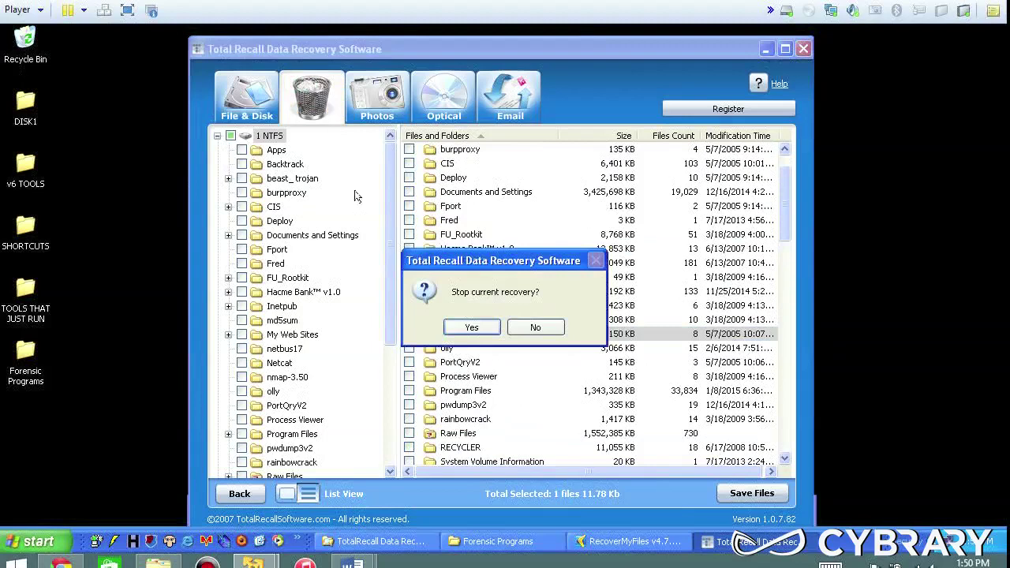
click(475, 327)
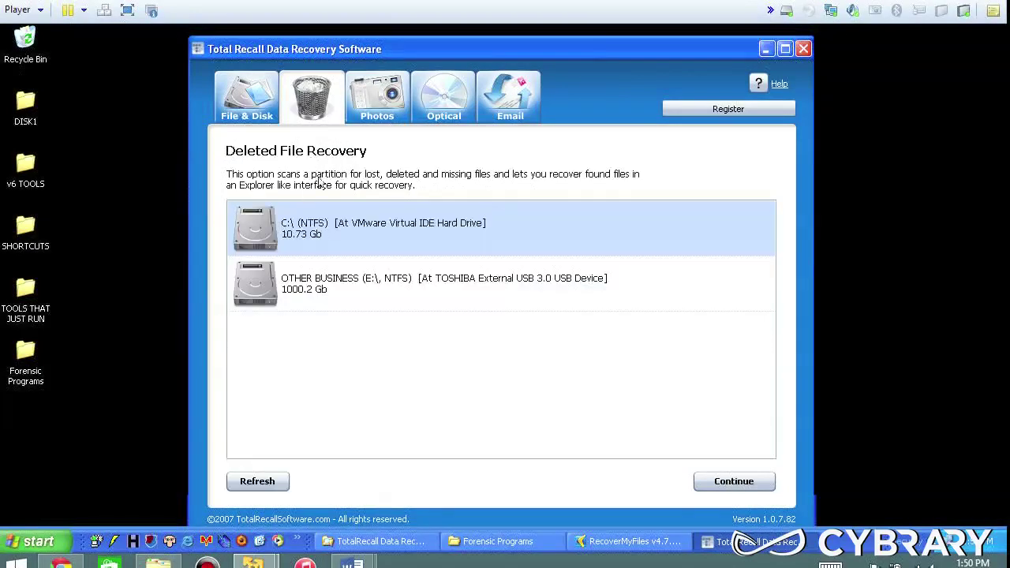
click(322, 229)
click(731, 487)
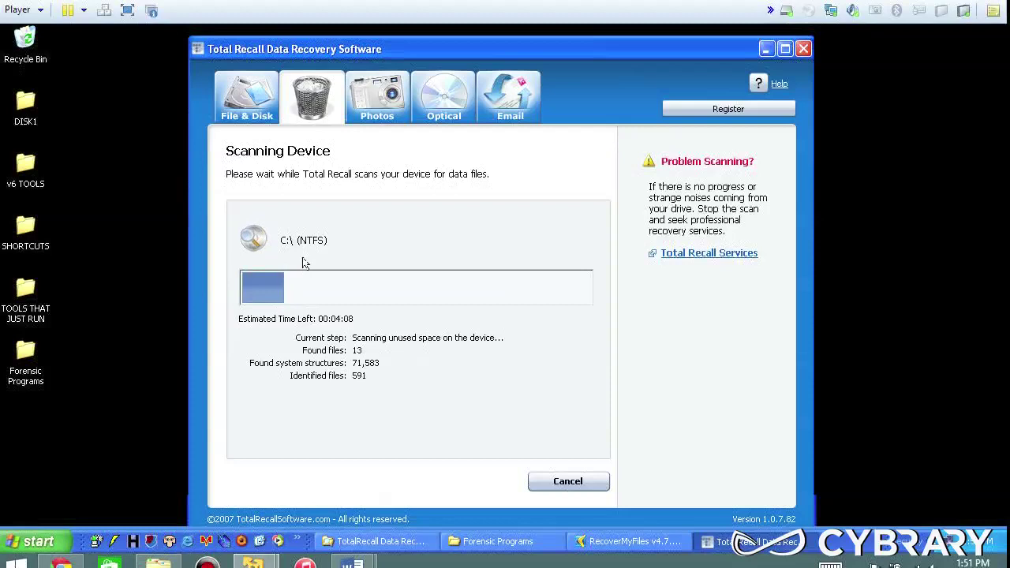
Stop the scan and look over the Photo & Media, CD & DVD and E-Mail recovery options, including the All E-mails list.
click(377, 99)
click(471, 325)
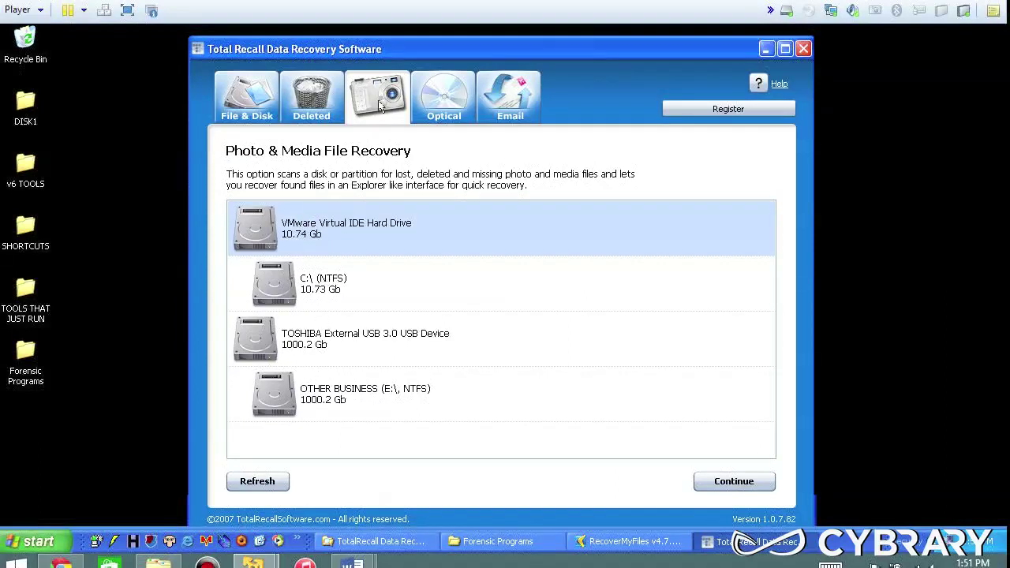
click(442, 98)
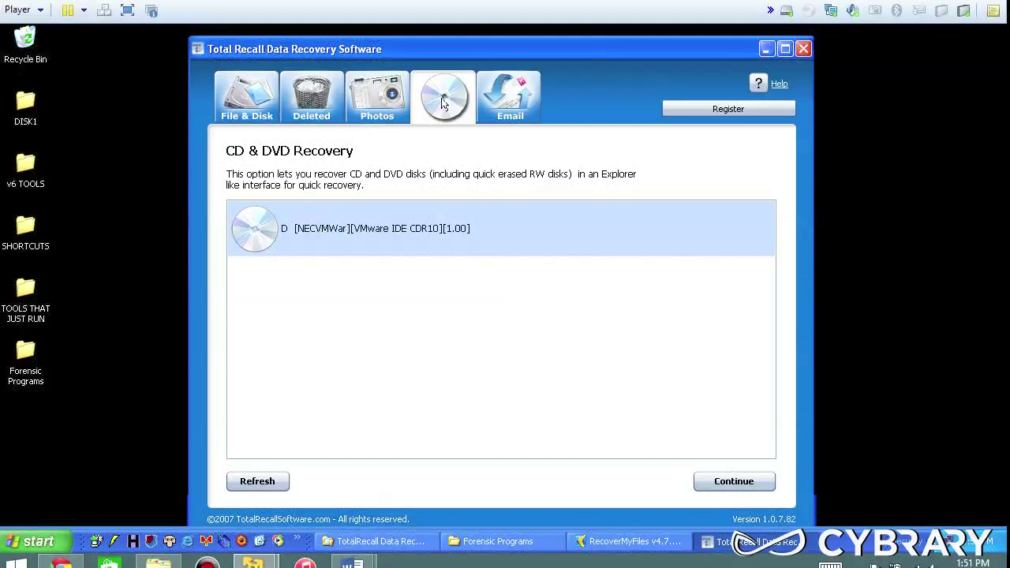
click(509, 96)
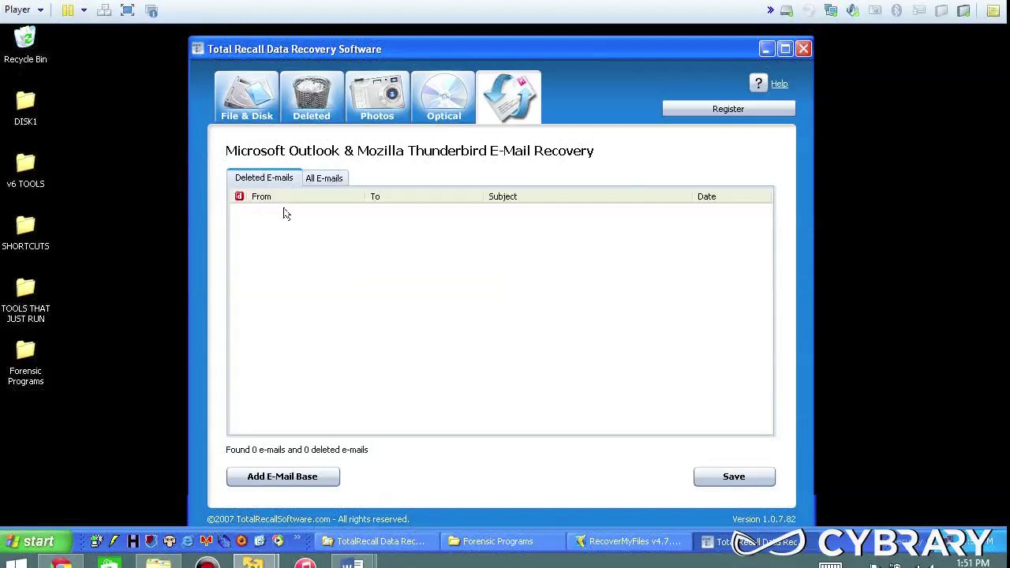
click(318, 179)
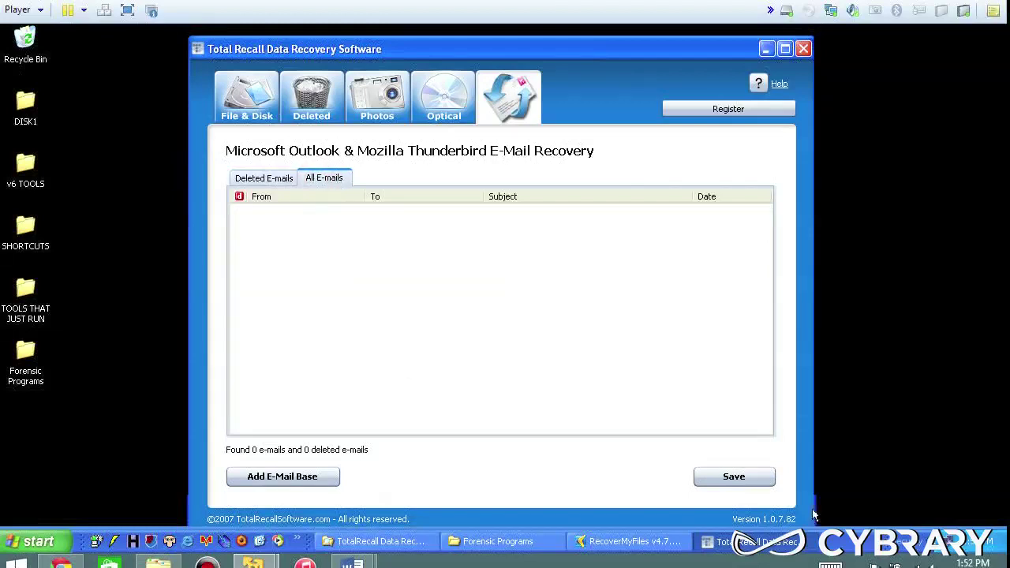
Try to save the e-mail results, reposition the program window slightly and return to the Deleted E-mails list.
click(723, 475)
click(510, 329)
drag(407, 55, 398, 43)
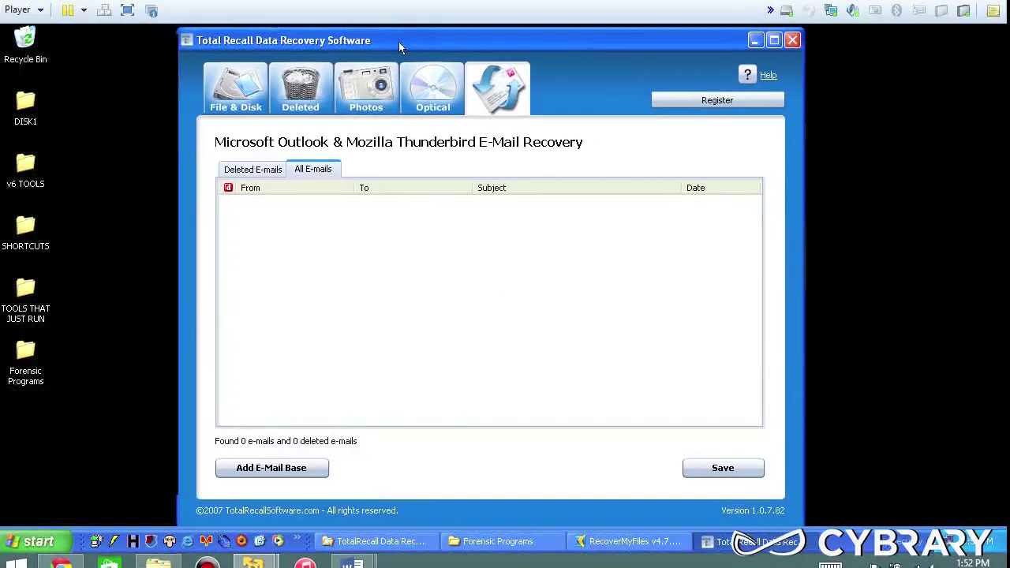
click(266, 168)
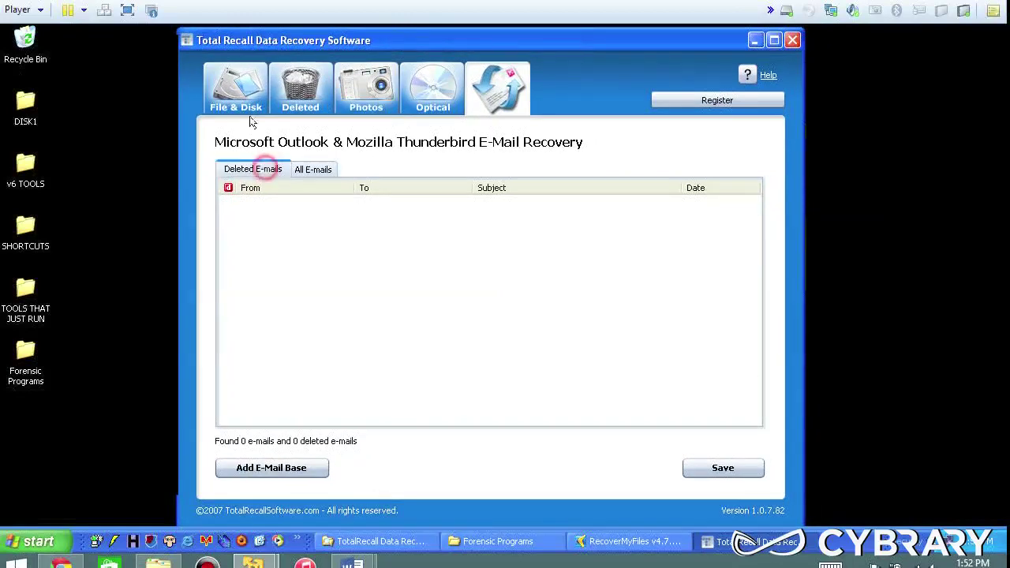
Leave e-mail recovery for the File & Disk mode, and switch to Deleted File Recovery.
click(243, 110)
click(472, 328)
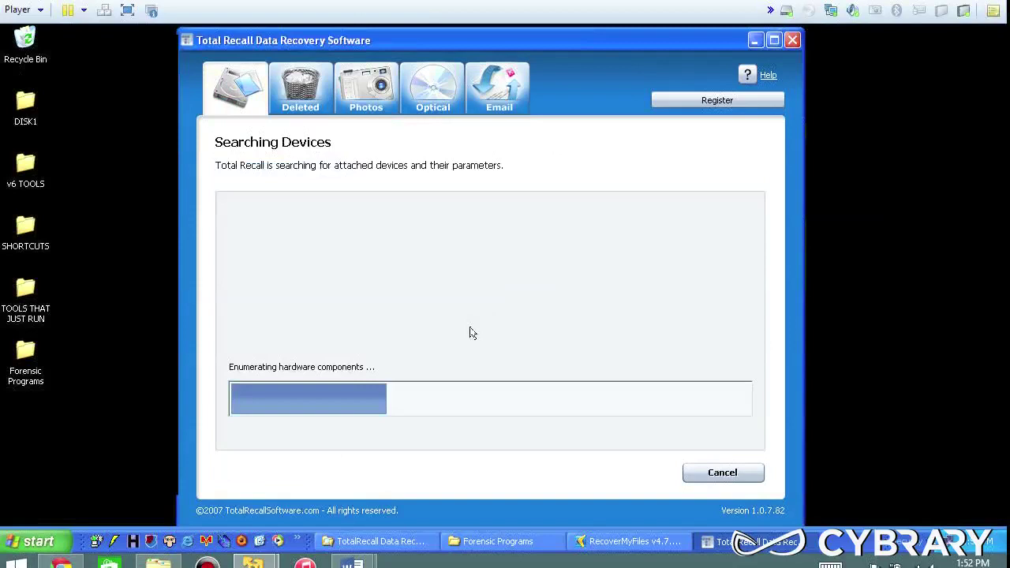
click(304, 90)
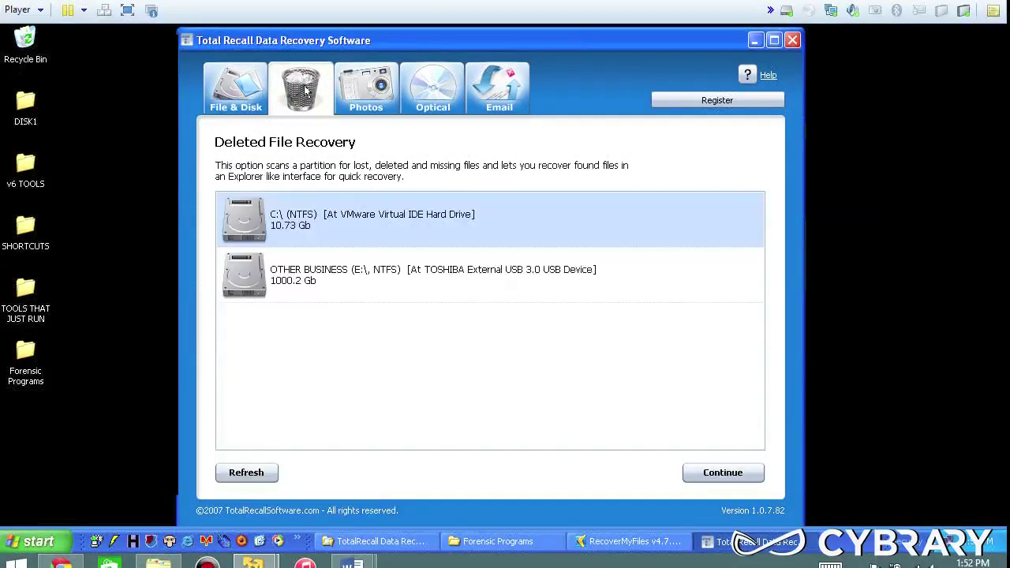